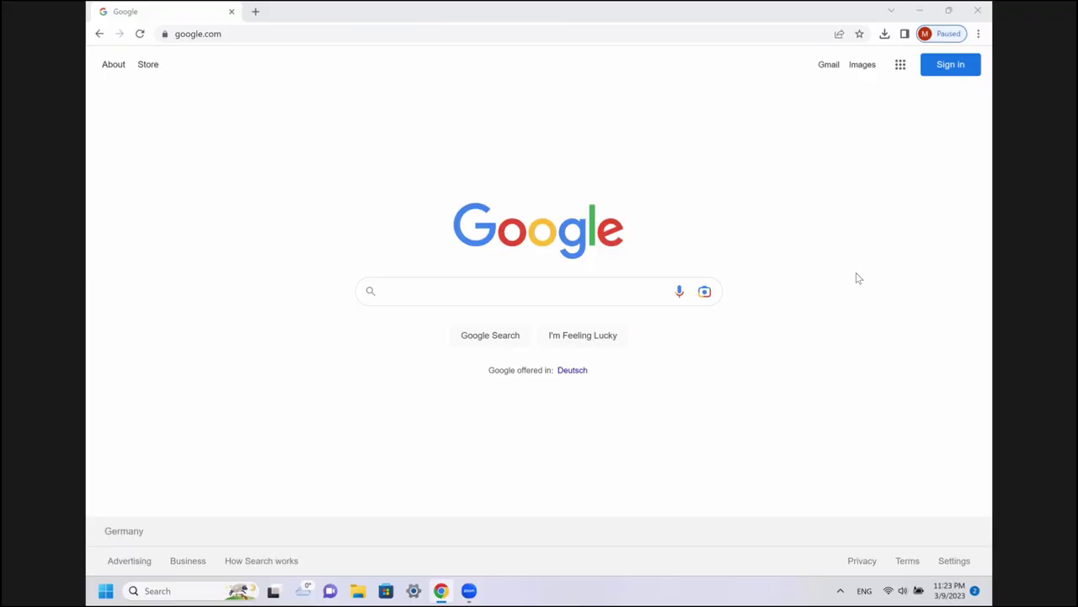
- Open Gmail and choose the saved signed-out account to sign in
left_click(824, 74)
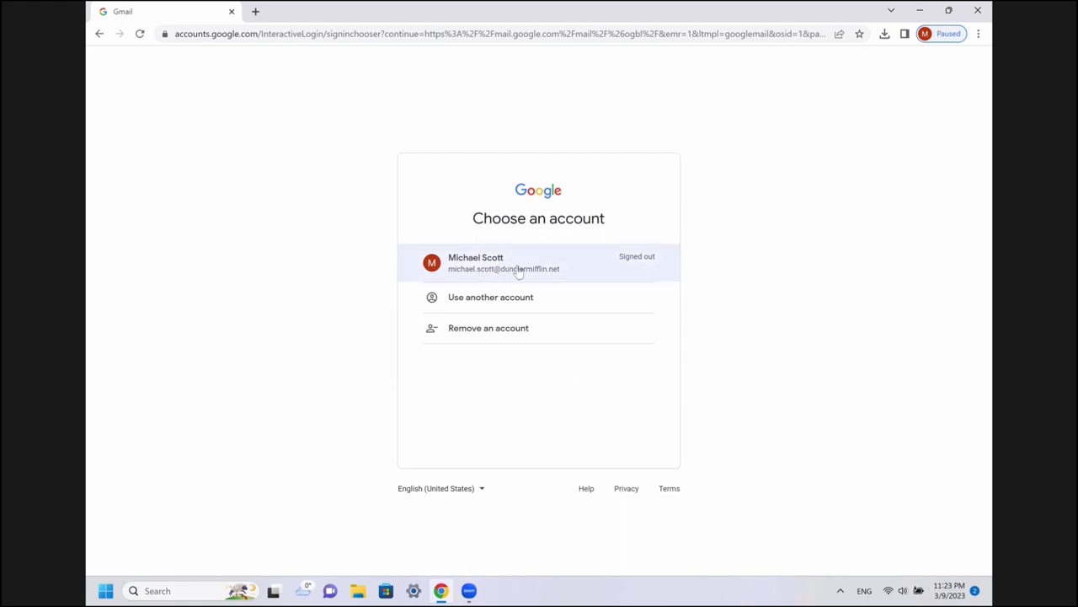
left_click(516, 274)
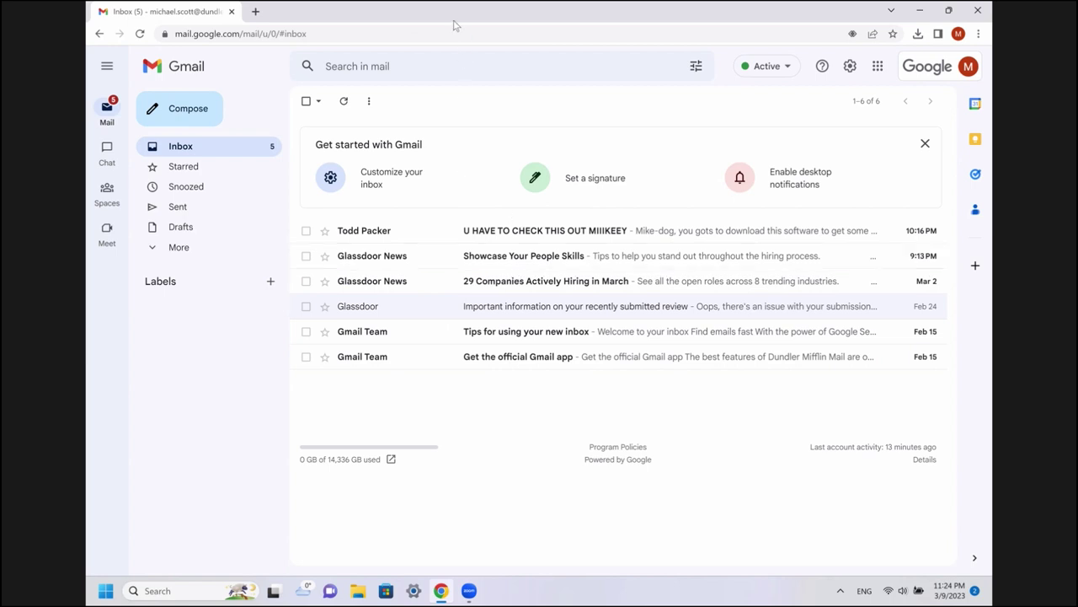
- Open the Microsoft My Apps portal in a new tab and sign in with the saved work account
key("ctrl+t")
left_click(436, 289)
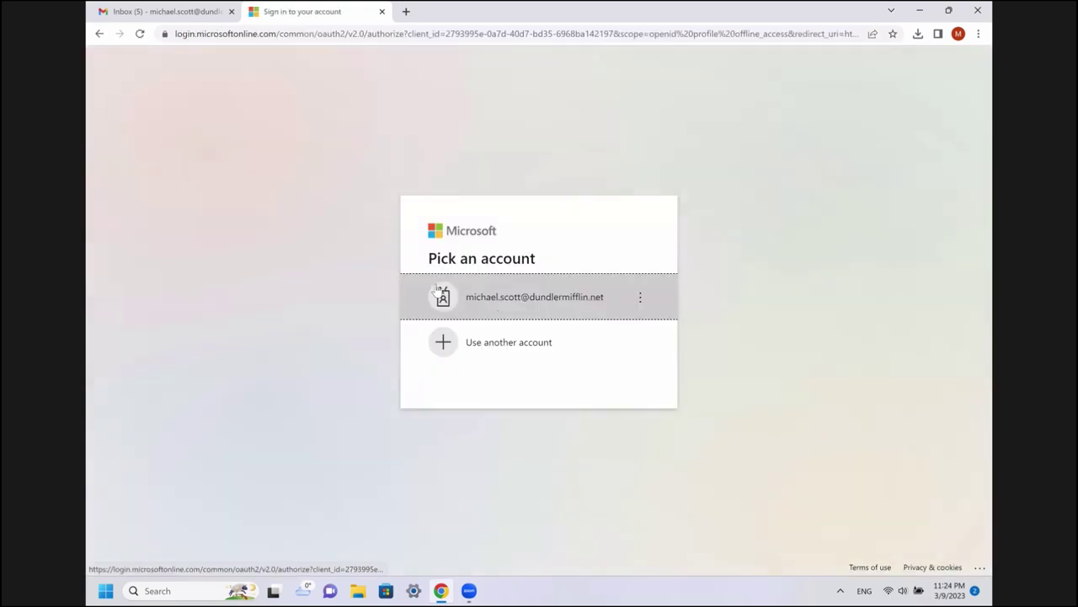
left_click(501, 307)
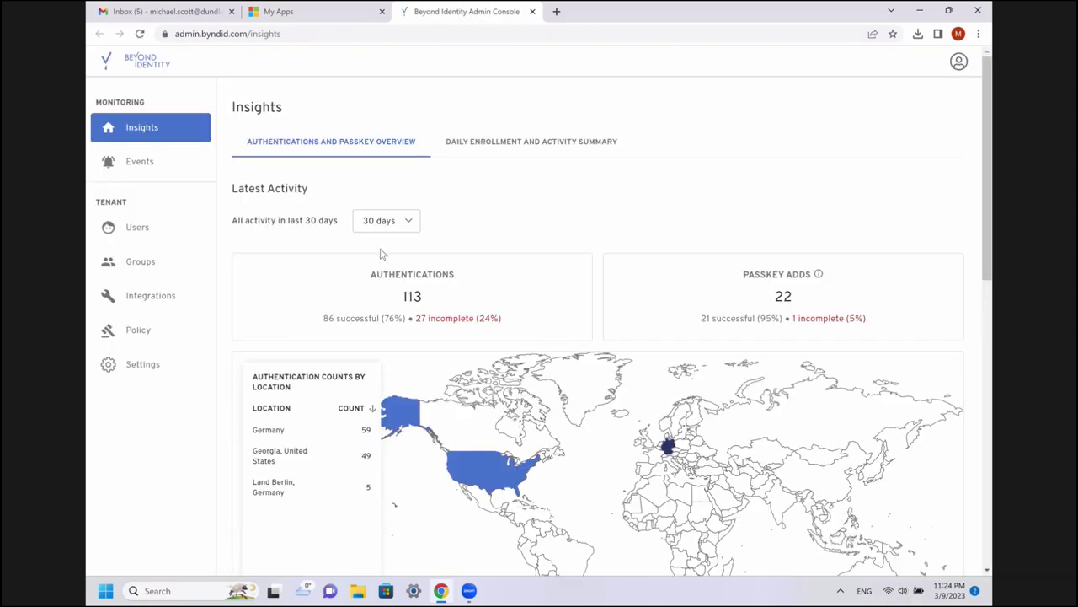
- Review the policy rules in the Beyond Identity Admin Console, including the macOS login, disabled-firewall quarantine and Windows login rules
left_click(139, 337)
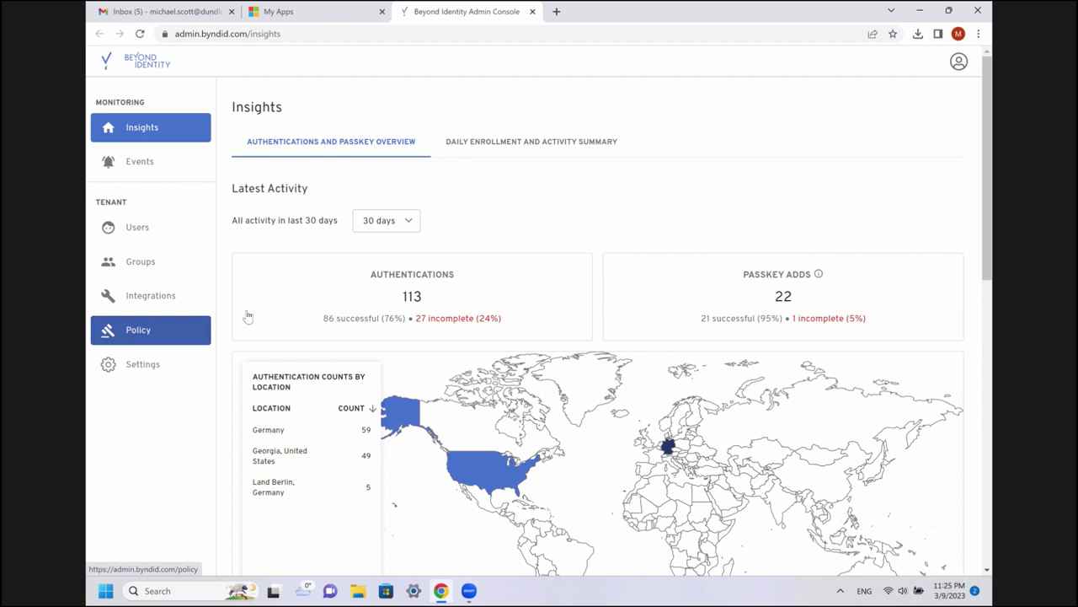
scroll(723, 294, "down", 1)
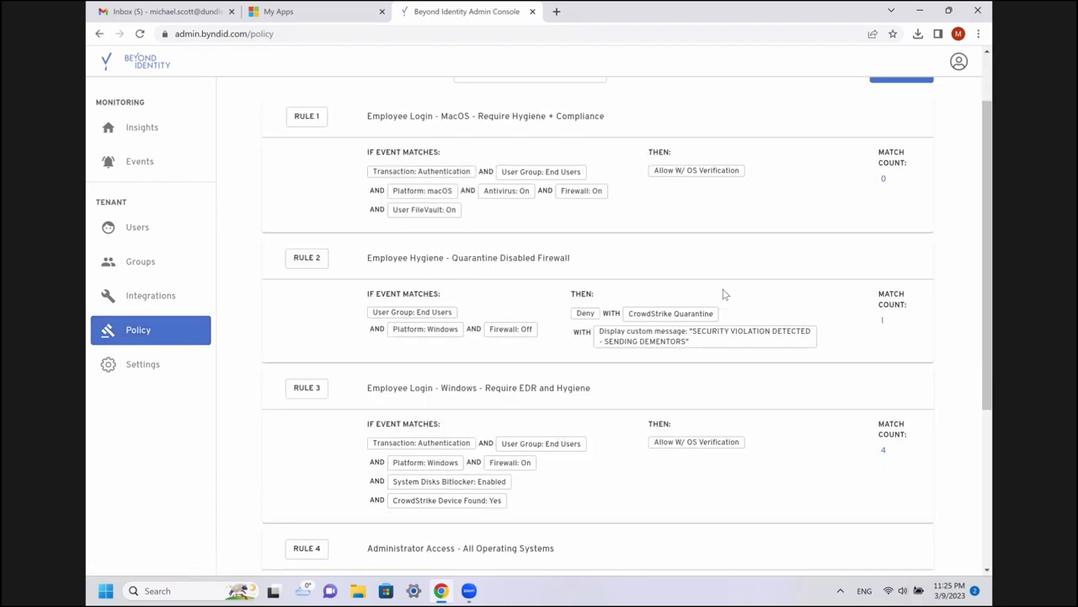
scroll(722, 294, "up", 1)
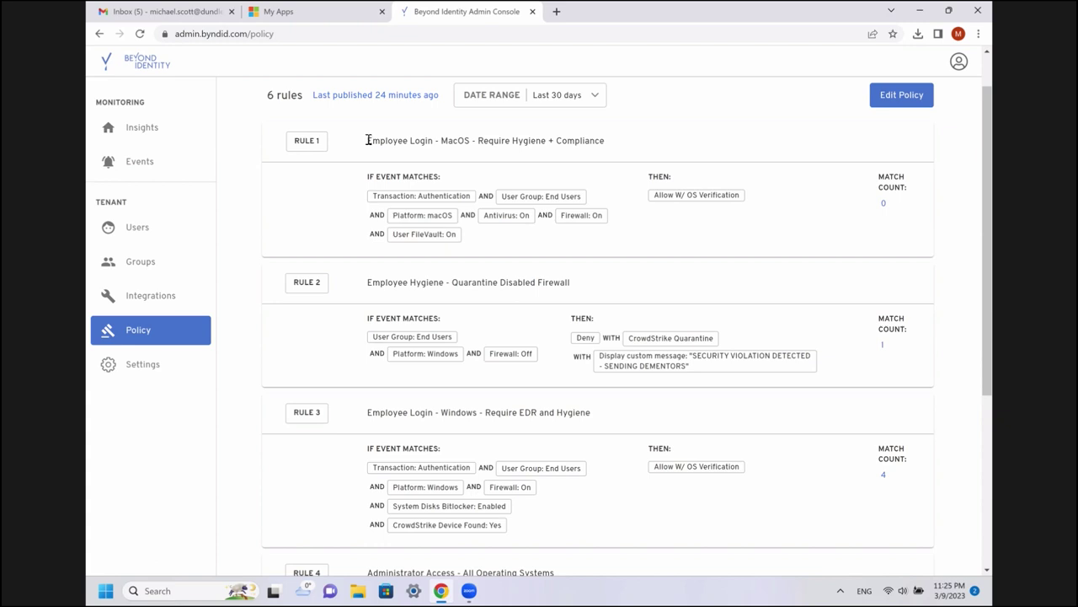
left_click_drag(367, 141, 613, 150)
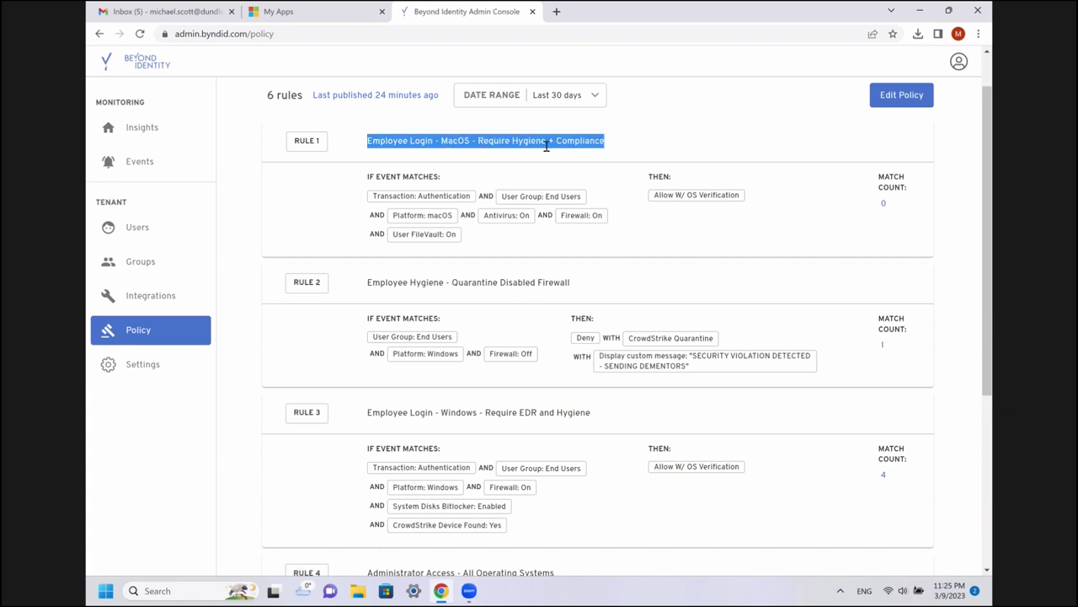
scroll(546, 145, "down", 1)
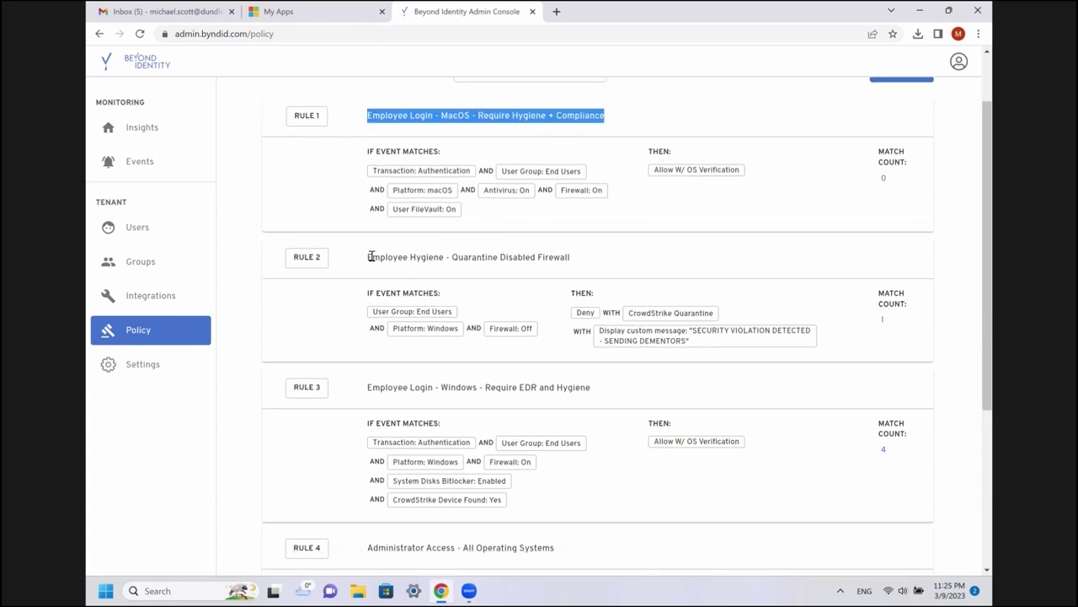
scroll(372, 261, "down", 2)
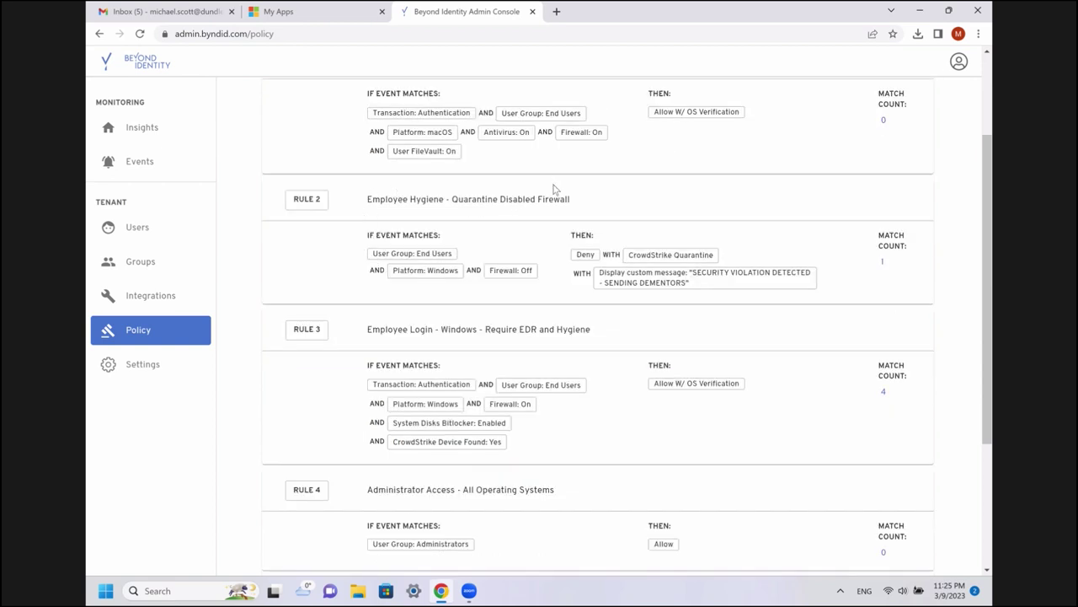
scroll(563, 283, "down", 3)
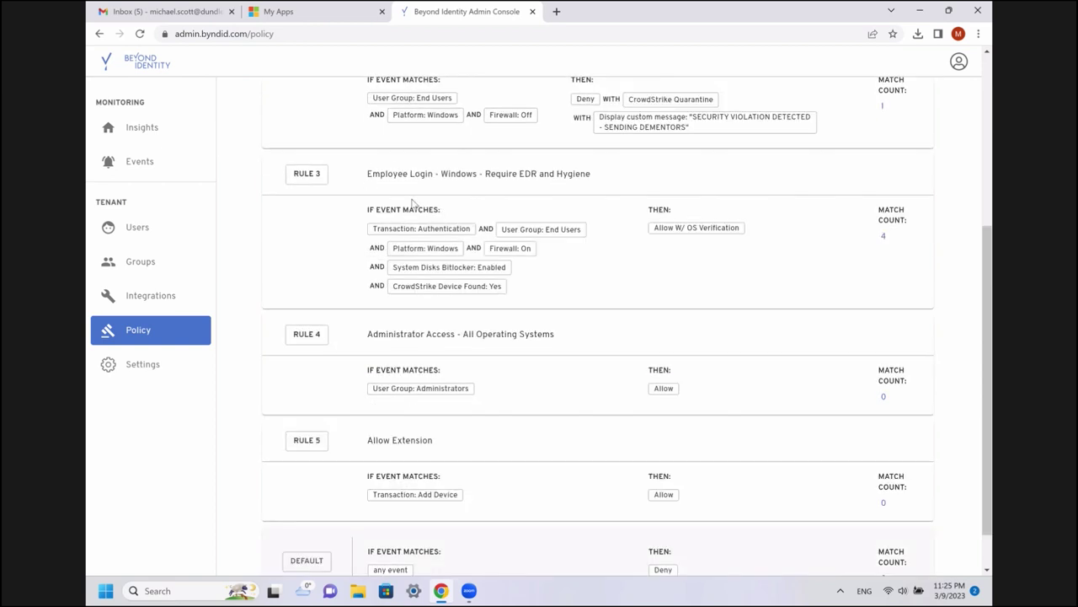
left_click_drag(407, 171, 593, 191)
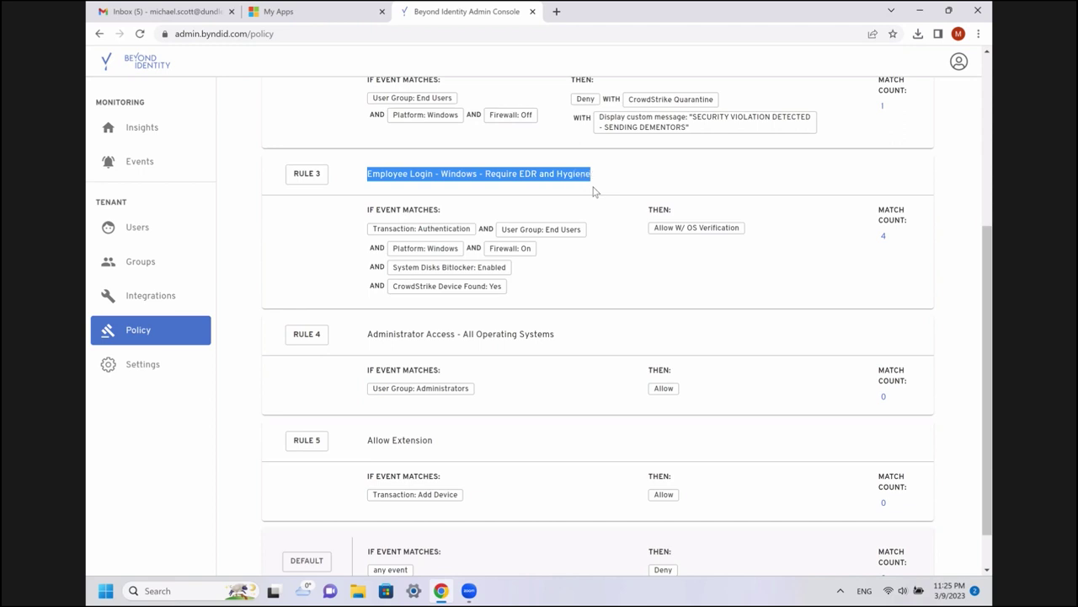
left_click(593, 191)
scroll(721, 180, "up", 3)
scroll(792, 173, "up", 2)
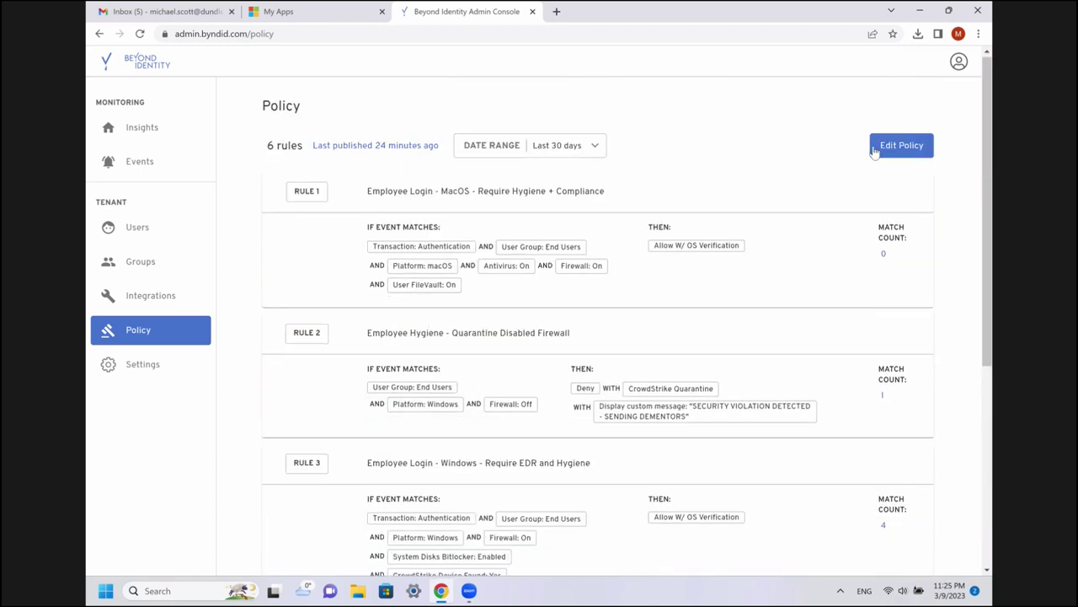
- Open the "Employee Login - Windows - Require EDR and Hygiene" rule for editing and examine its user group, platform, CrowdStrike and action settings
left_click(879, 147)
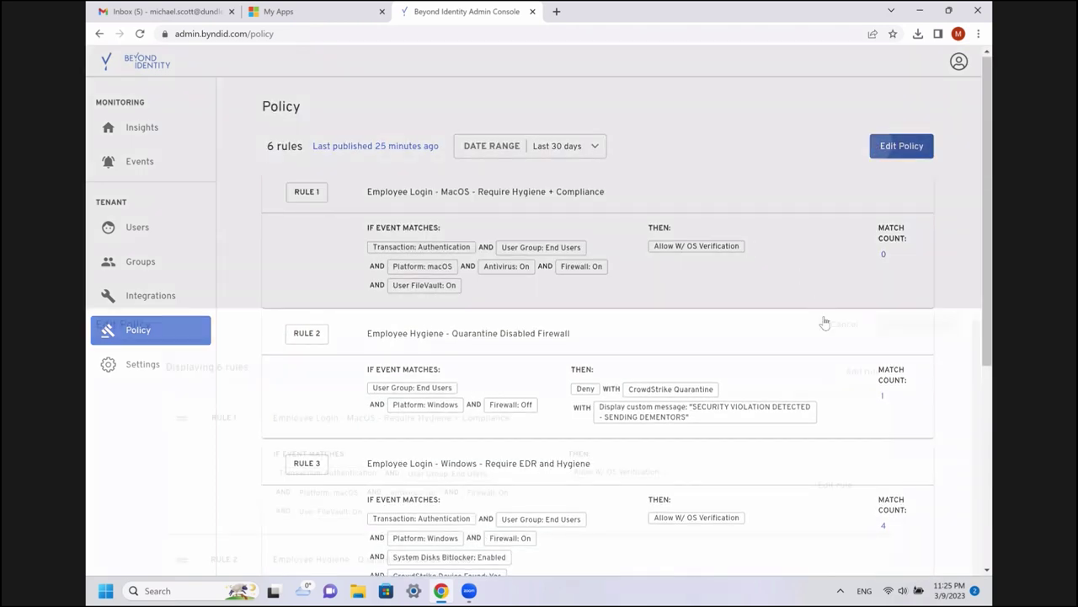
scroll(830, 333, "down", 3)
left_click(848, 337)
scroll(743, 337, "down", 2)
scroll(592, 353, "up", 1)
scroll(467, 192, "down", 2)
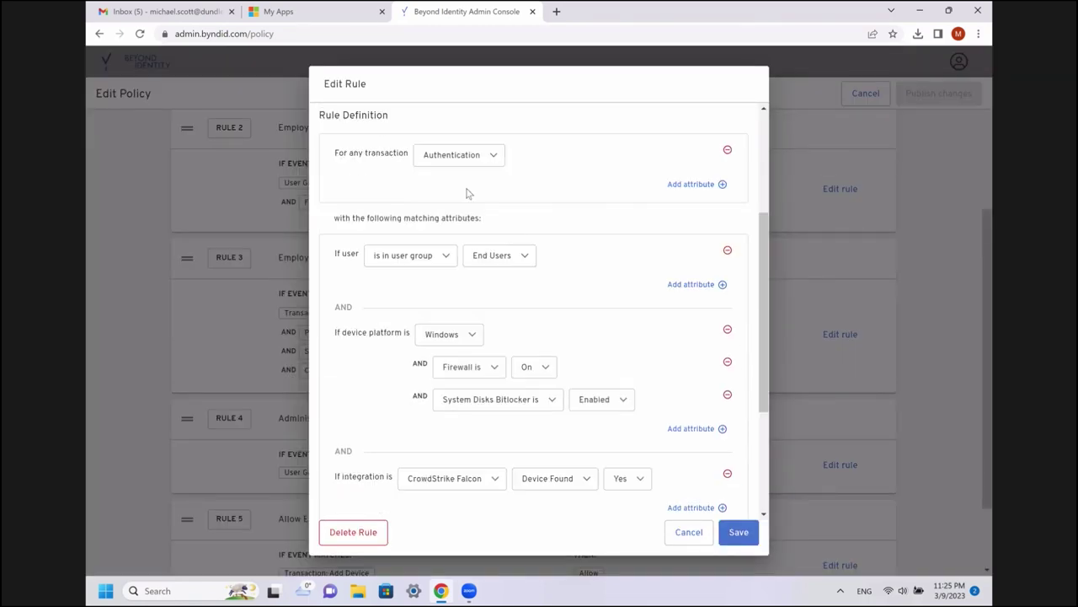
scroll(495, 174, "down", 1)
scroll(496, 173, "down", 1)
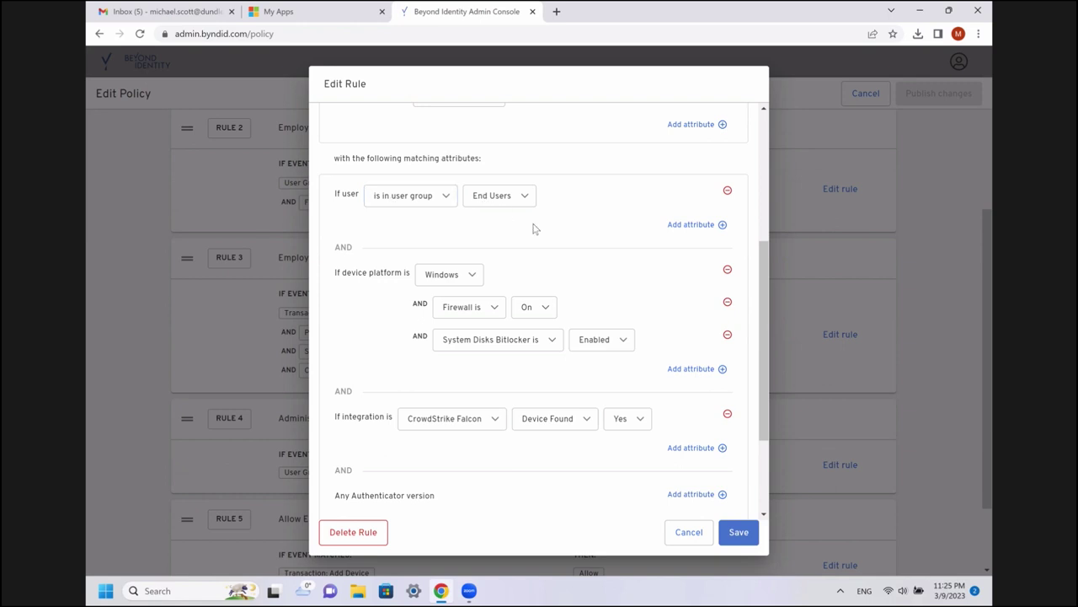
scroll(533, 227, "down", 2)
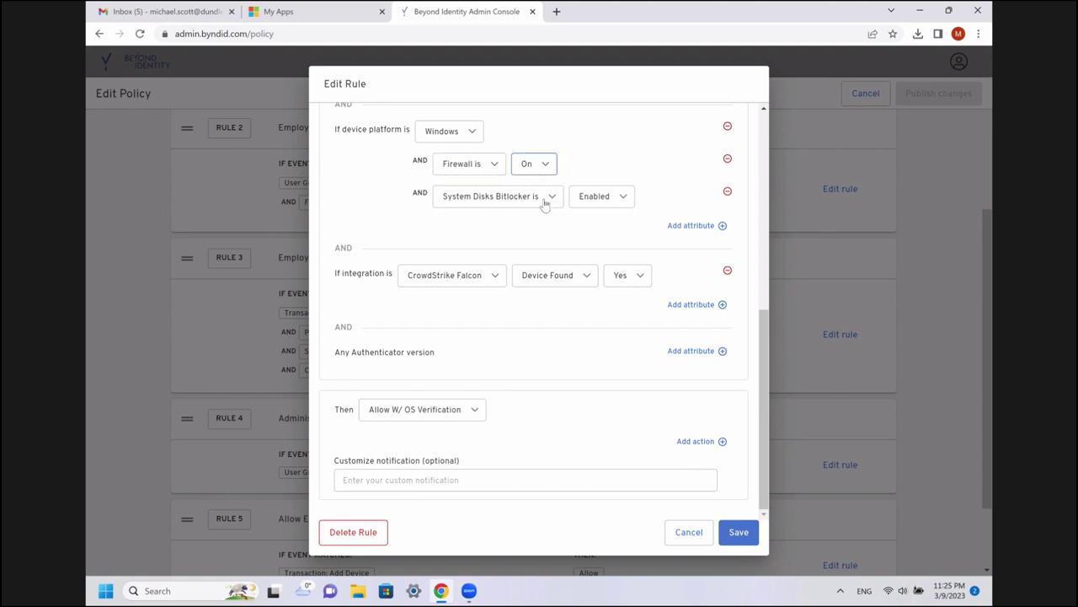
- Inspect the attributes selectable for the rule's System Disks Bitlocker condition, and cancel out of policy editing
left_click(544, 199)
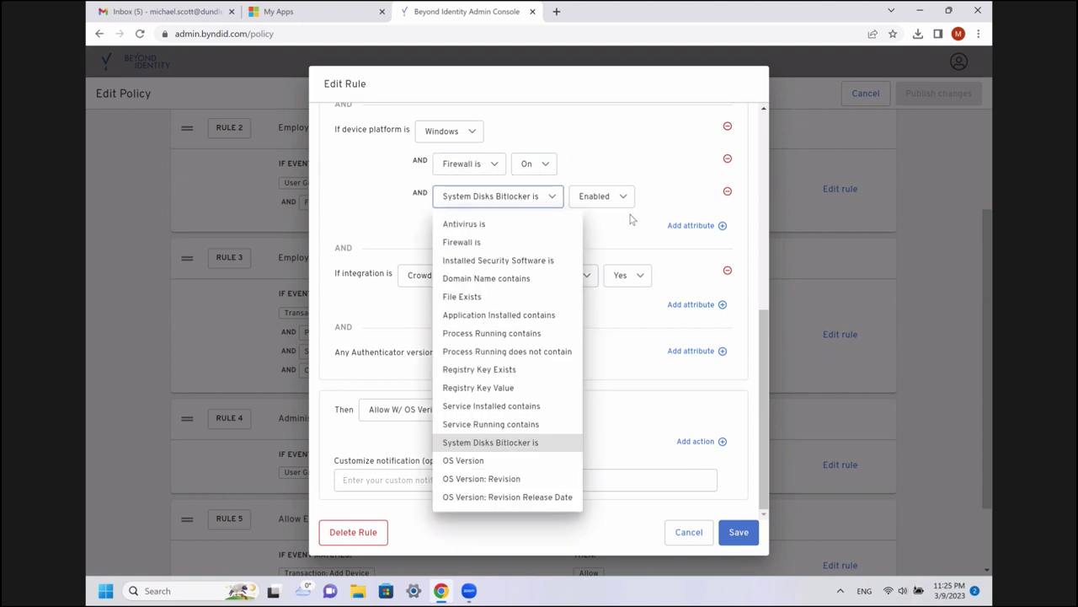
left_click(550, 214)
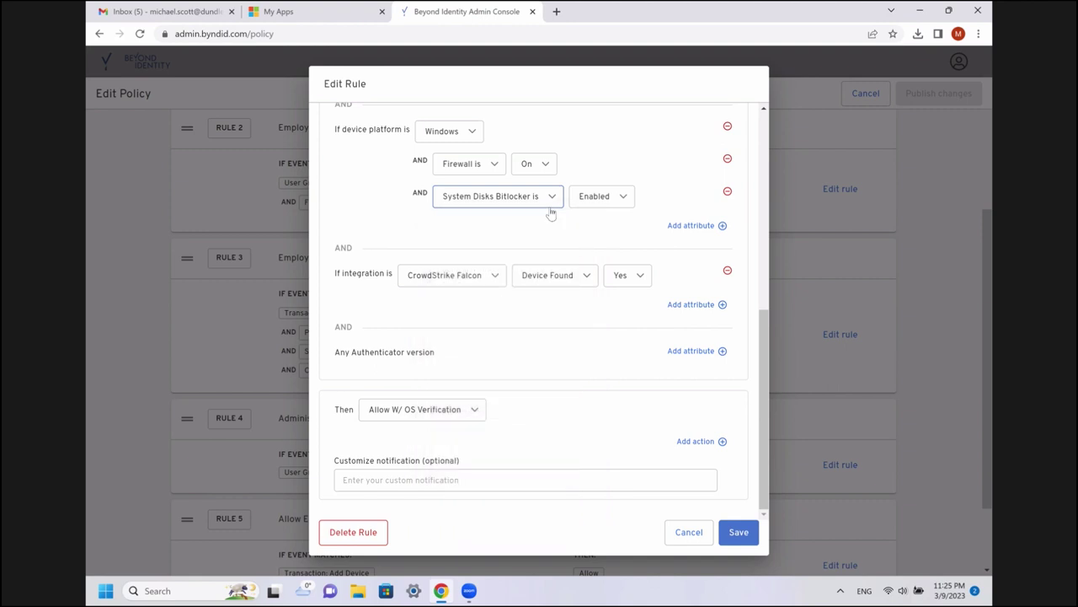
right_click(547, 204)
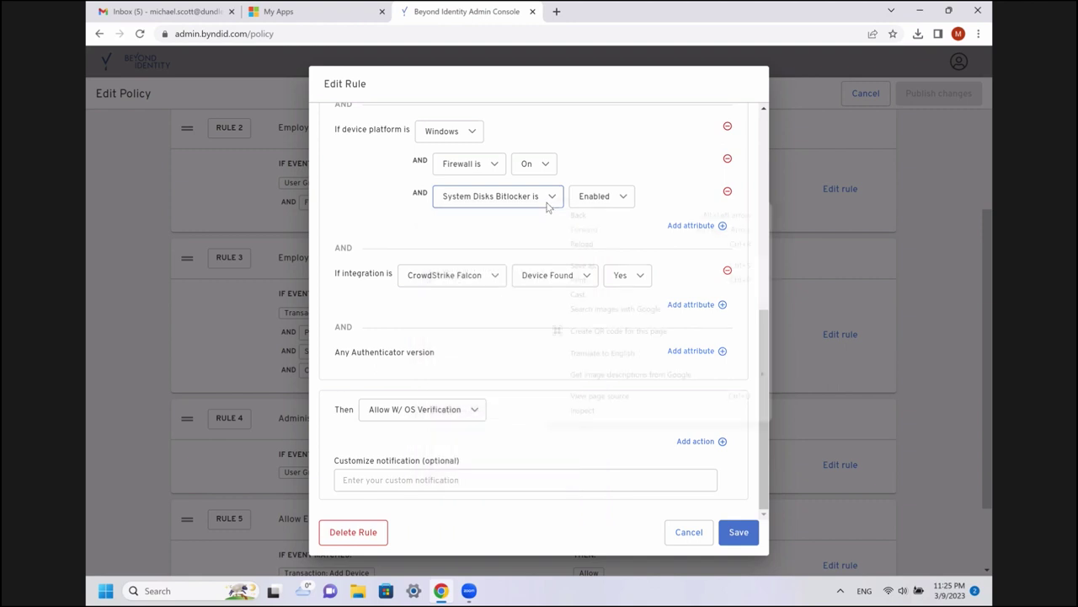
left_click(520, 204)
left_click(520, 204)
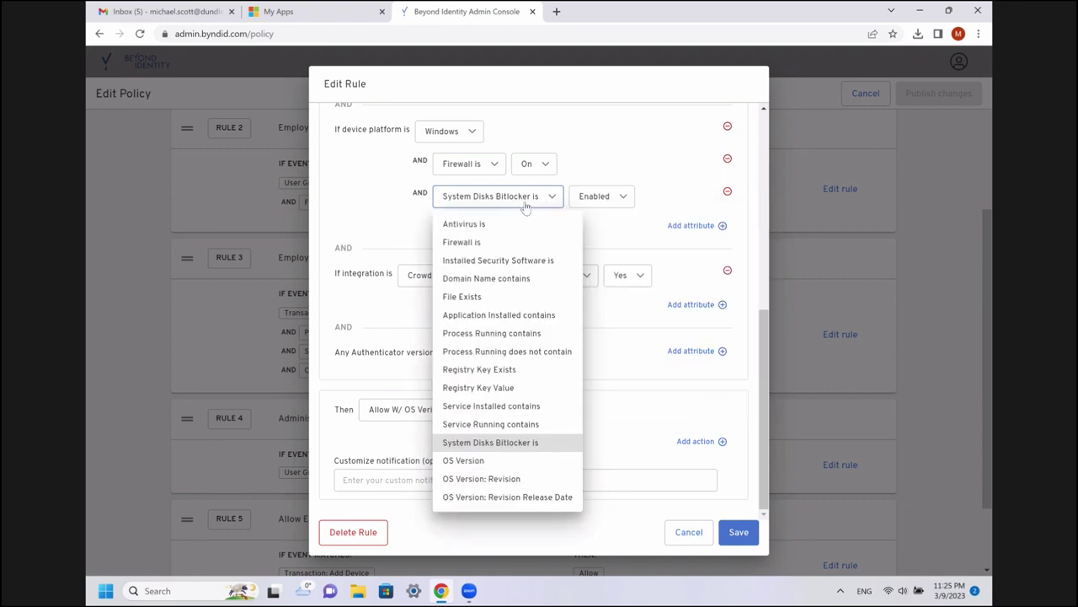
left_click(525, 206)
left_click(506, 198)
left_click(388, 202)
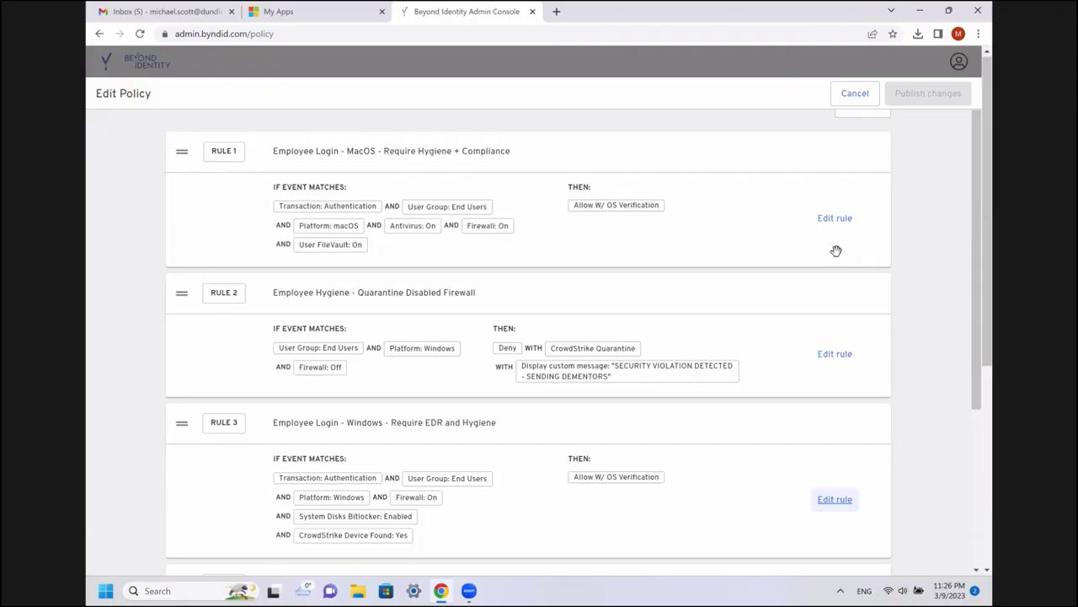
left_click(853, 94)
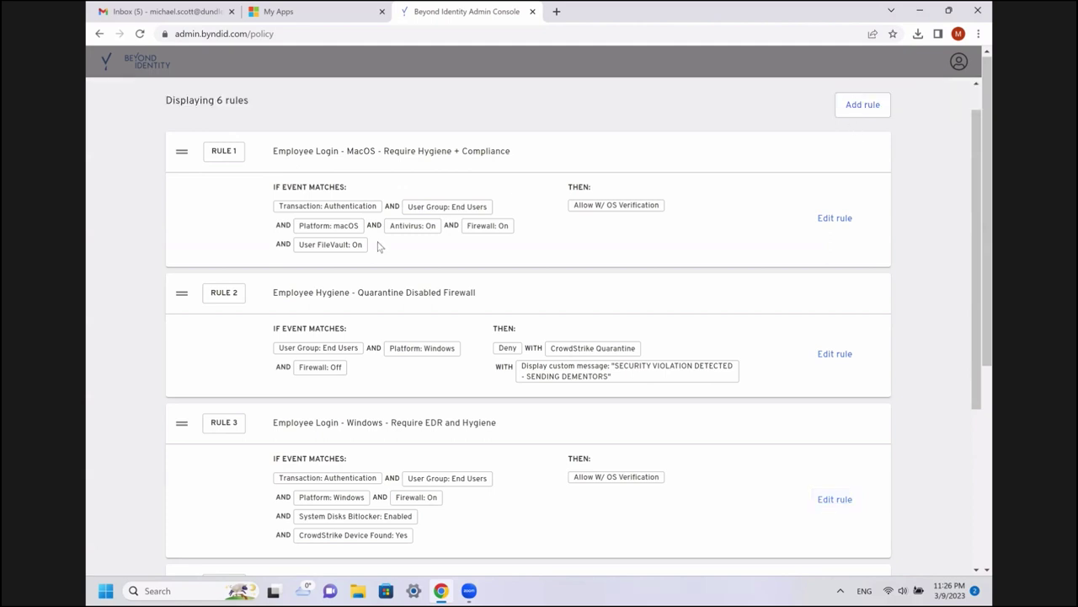
- Open the event log's POLICY - ALLOW entry from 23:24:41 and examine its rule-by-rule policy evaluation
left_click(160, 162)
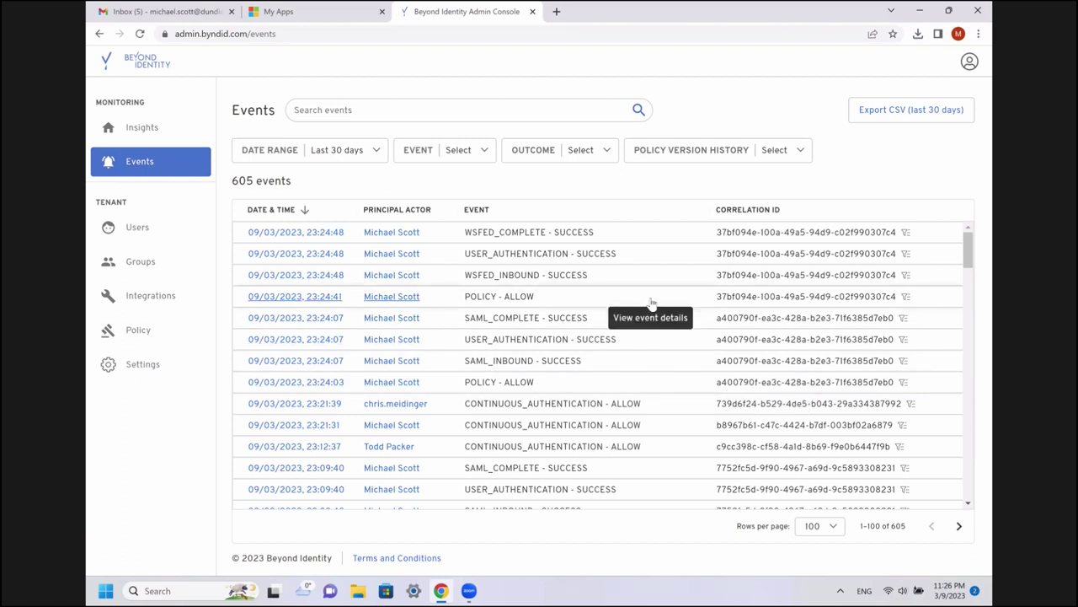
left_click(651, 302)
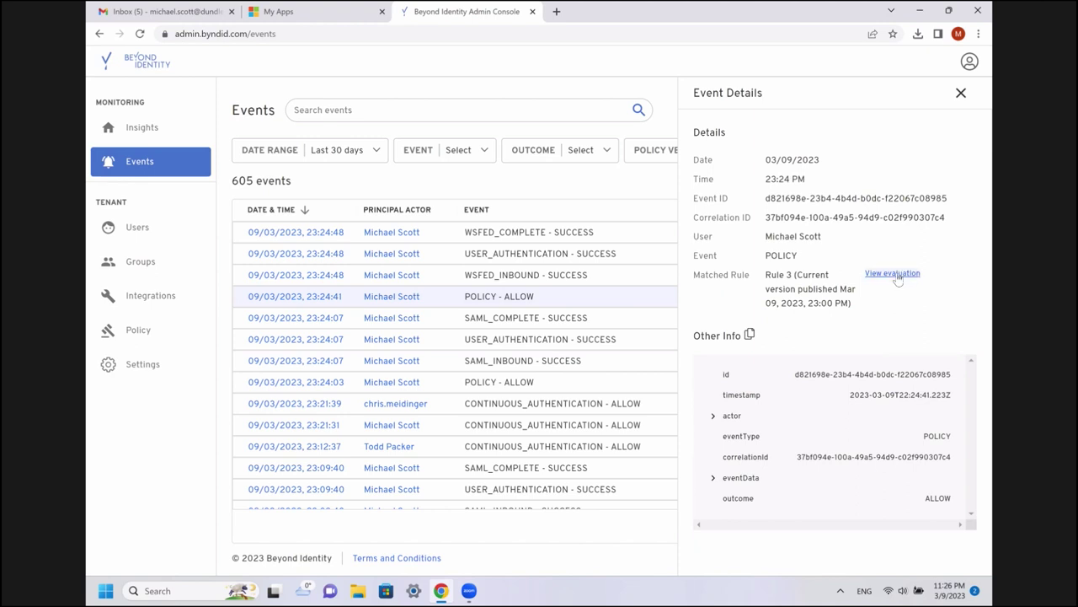
left_click(894, 275)
scroll(874, 358, "down", 4)
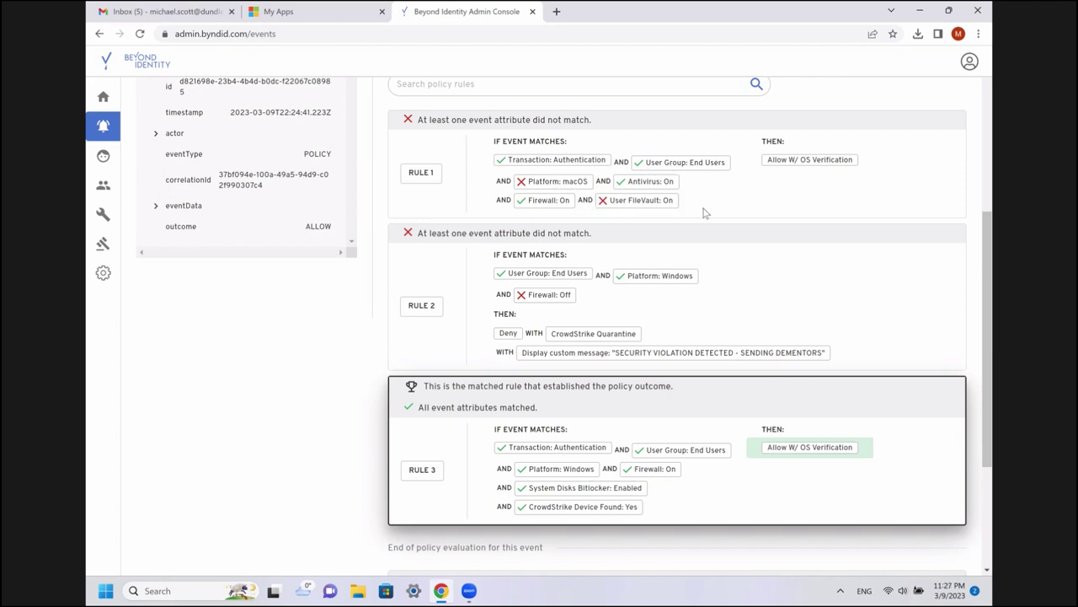
scroll(598, 172, "down", 2)
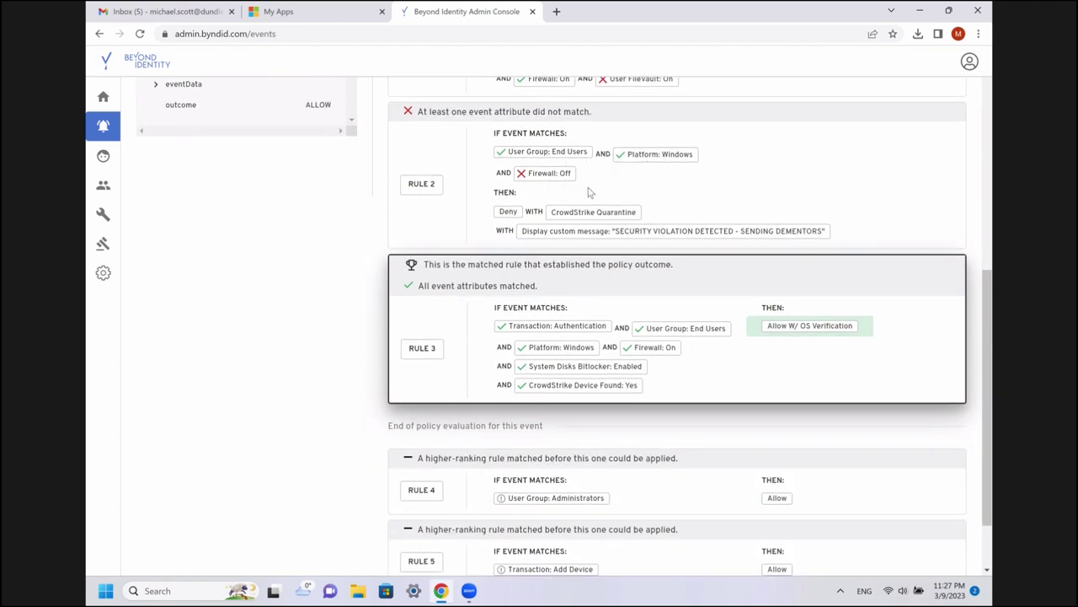
scroll(588, 192, "down", 2)
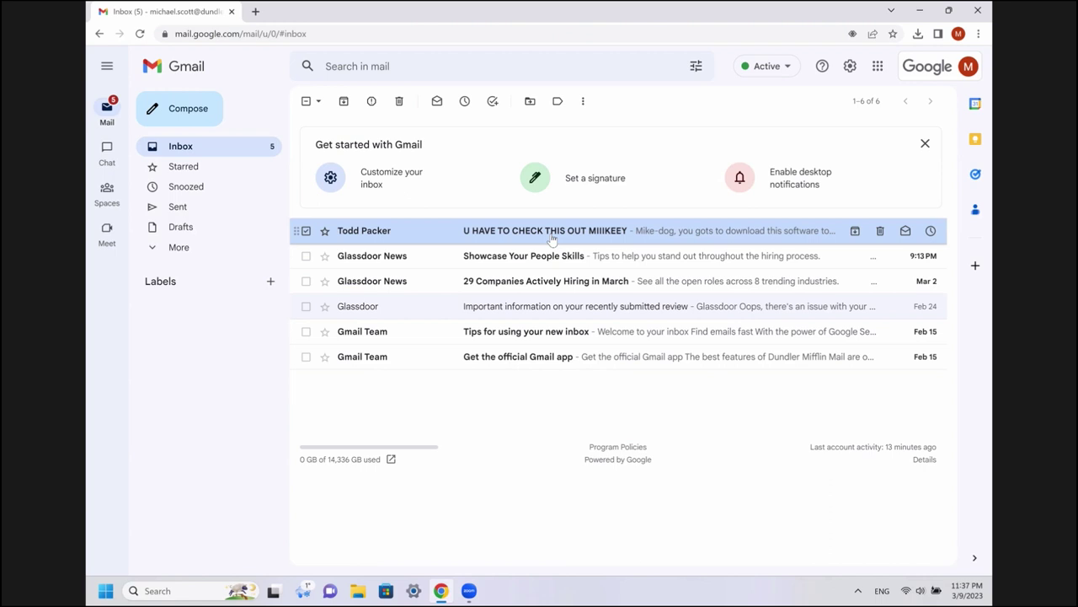
- Open the "U HAVE TO CHECK THIS OUT" email in Gmail and send the suggested reply "Thanks, I'll check it out!"
left_click(552, 236)
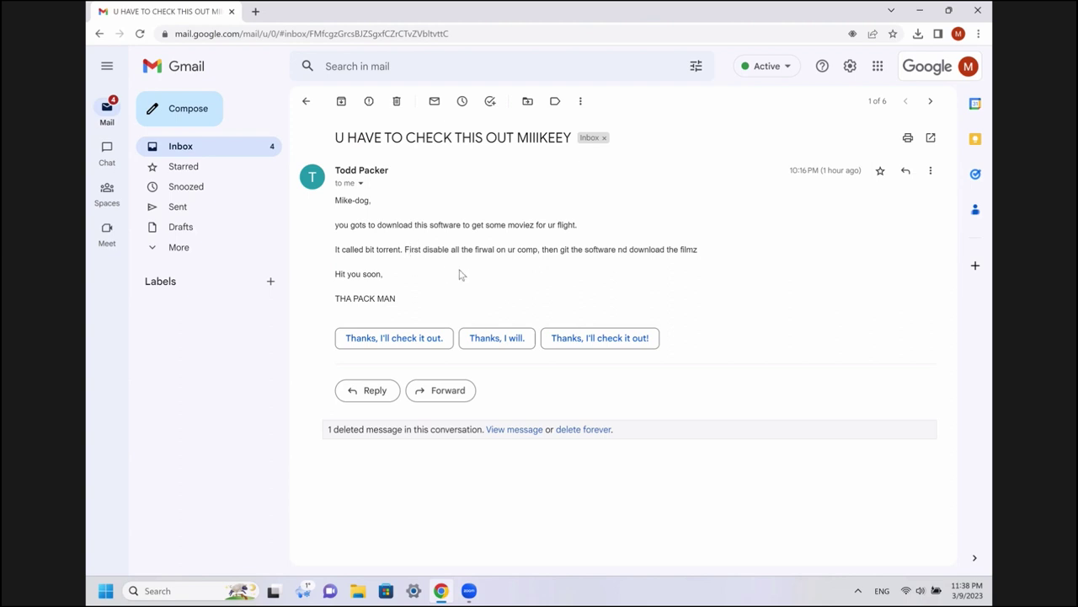
left_click(591, 339)
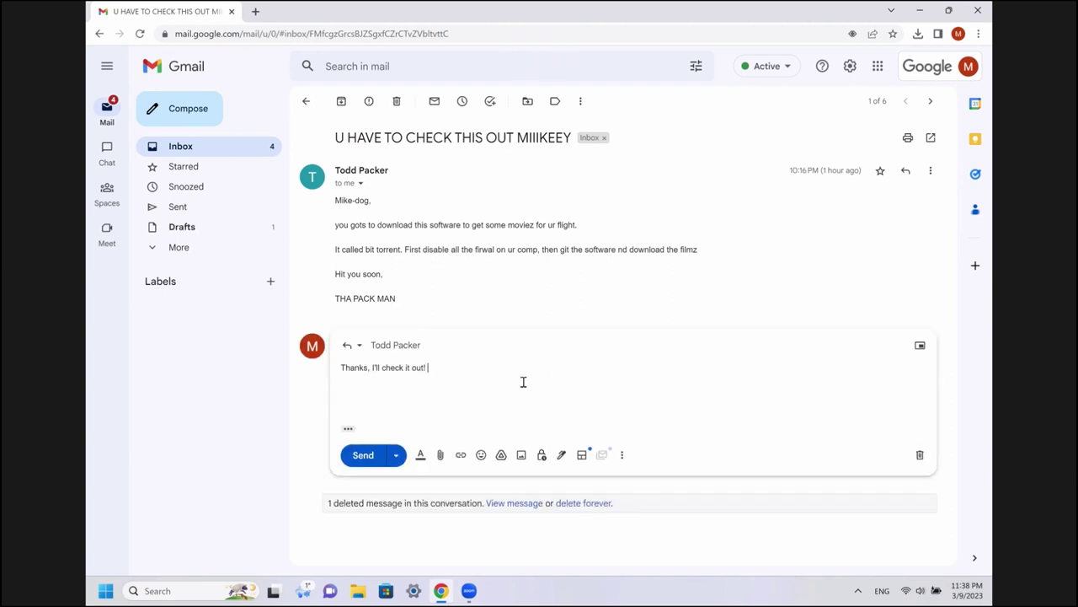
left_click(370, 455)
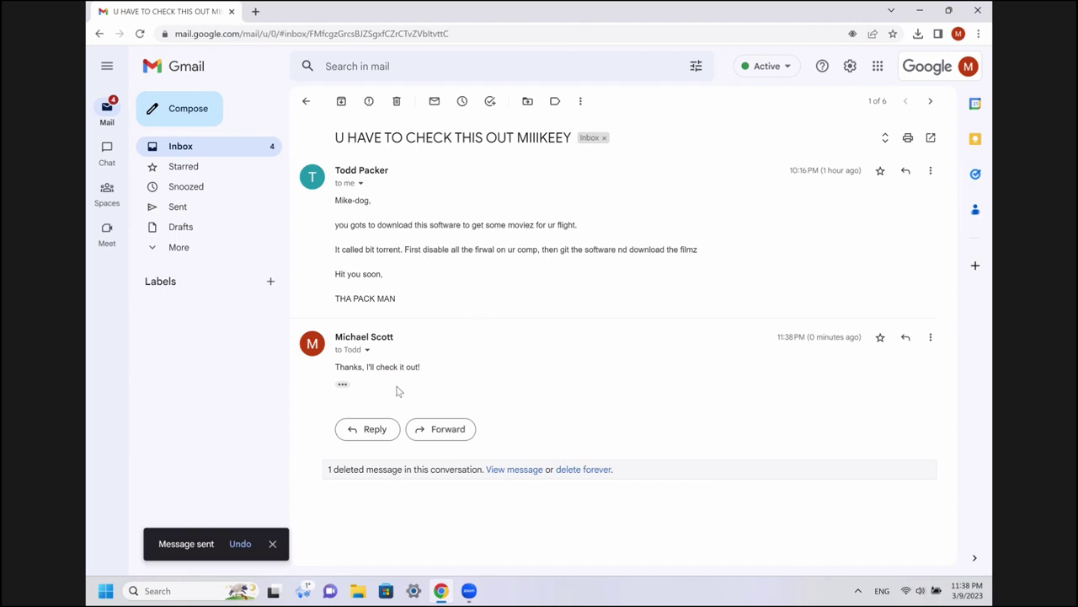
- Switch to Windows Settings, search for the firewall and open Windows Defender Firewall
left_click(414, 591)
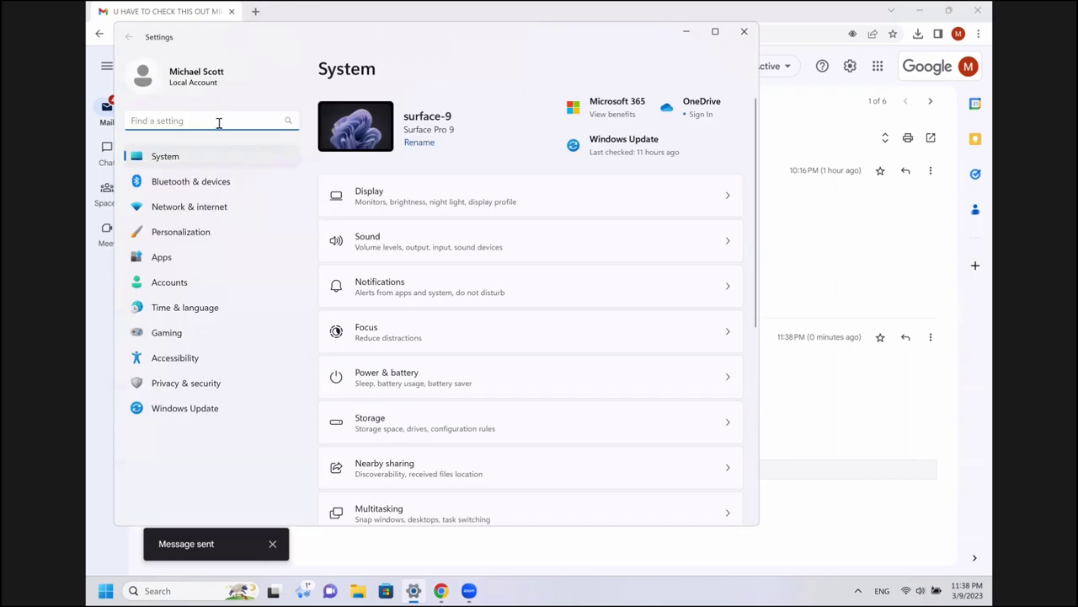
type("firewll")
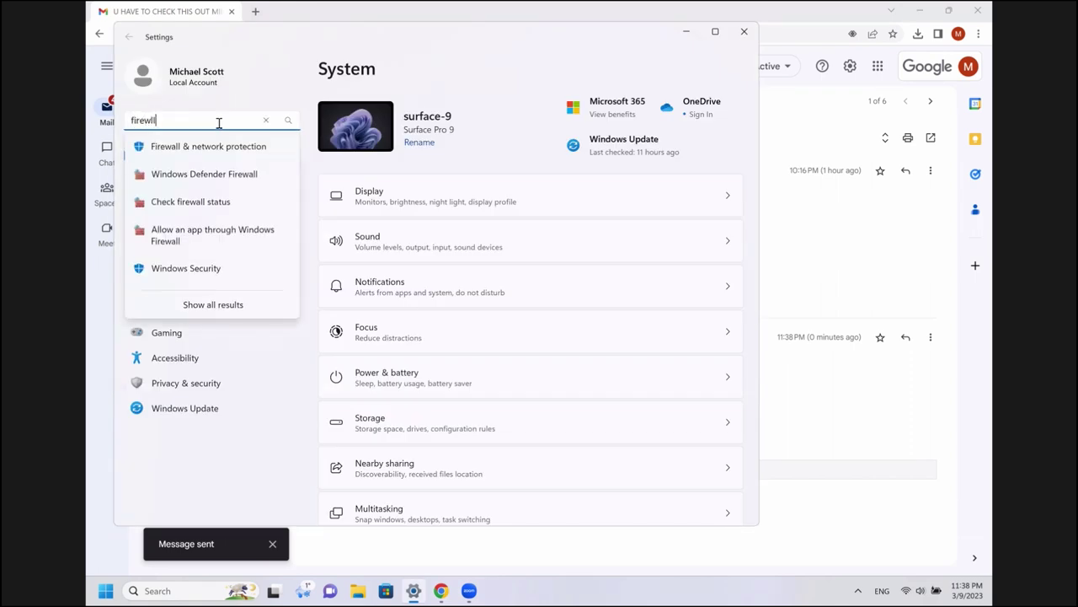
key("Return")
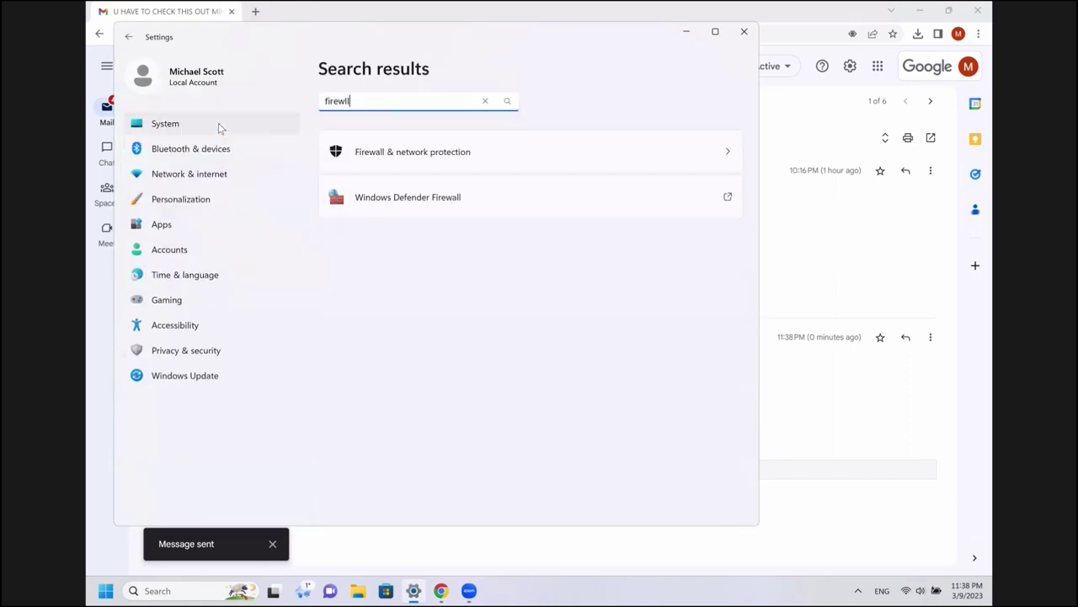
left_click(436, 206)
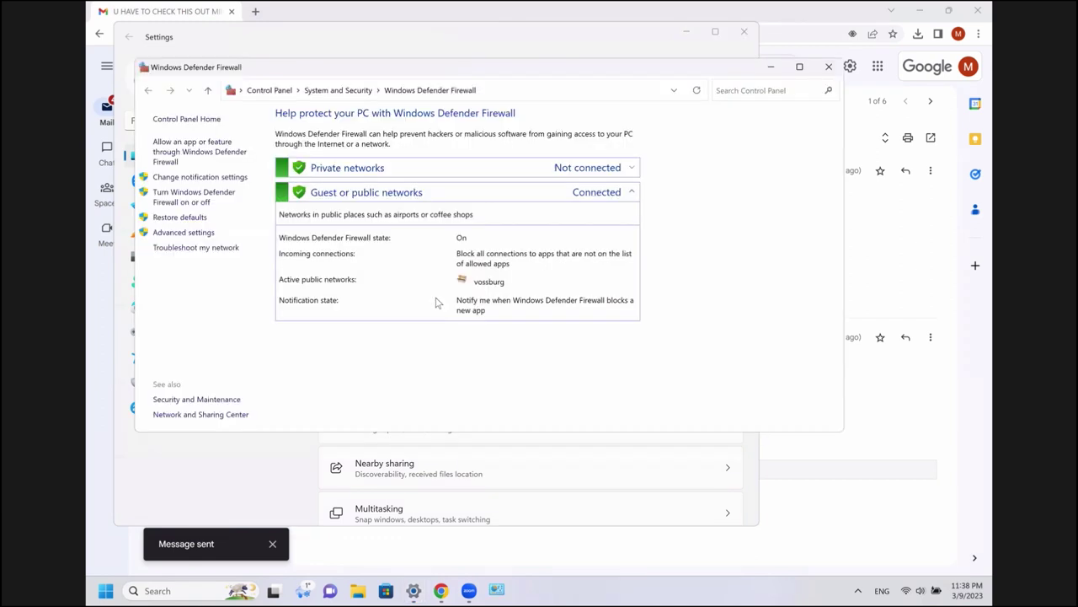
- Turn off Windows Defender Firewall for both the private and public network settings and apply the change
left_click(180, 202)
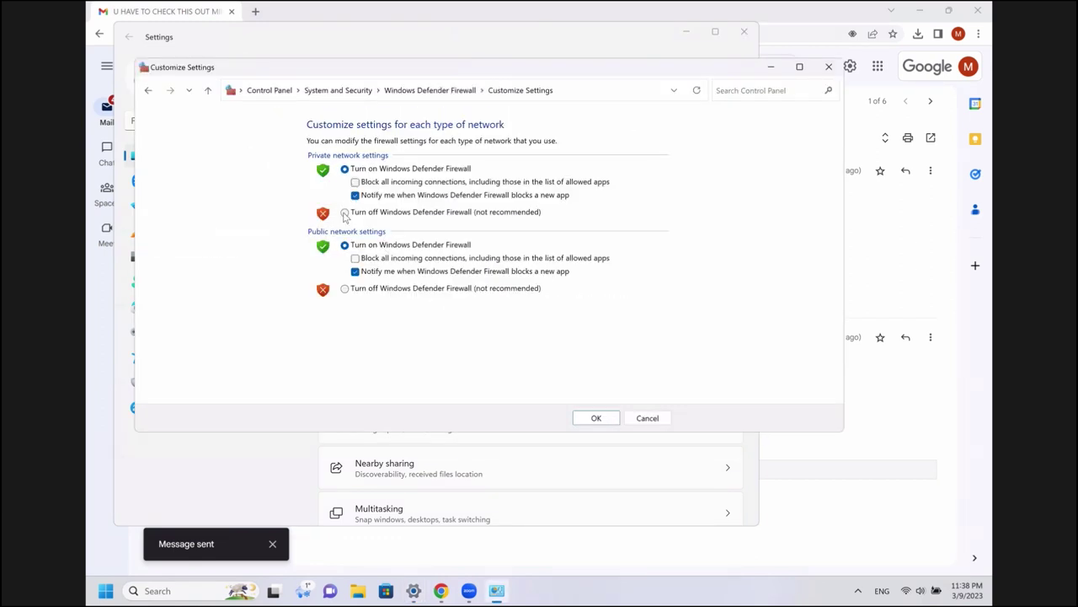
left_click(345, 213)
left_click(345, 288)
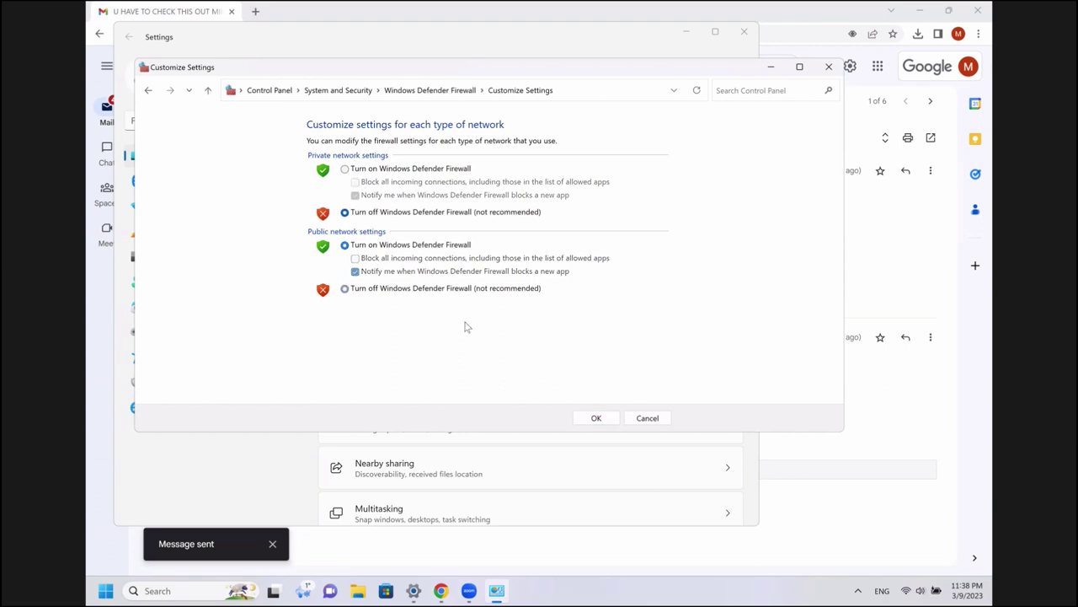
left_click(593, 417)
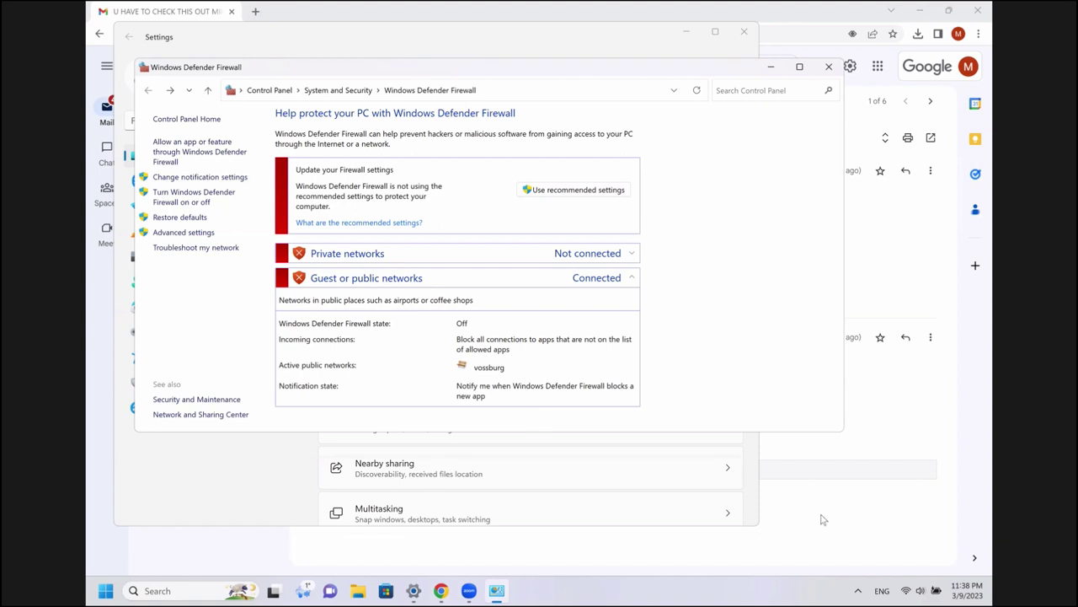
- Switch to Chrome, try to sign in to My Apps in a new tab with the saved work account, and close that tab
left_click(821, 540)
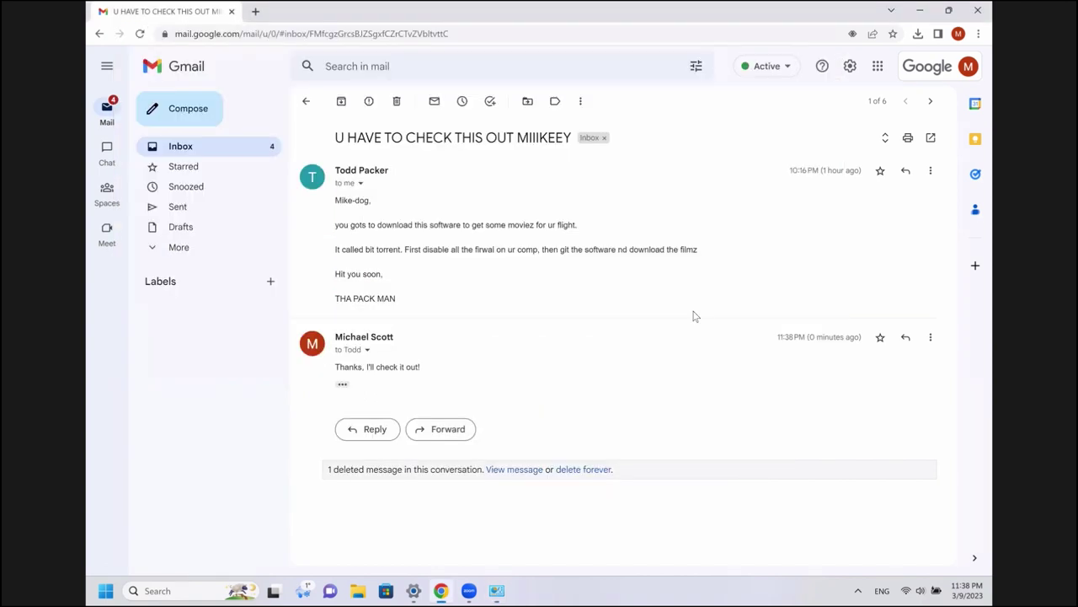
key("ctrl+t")
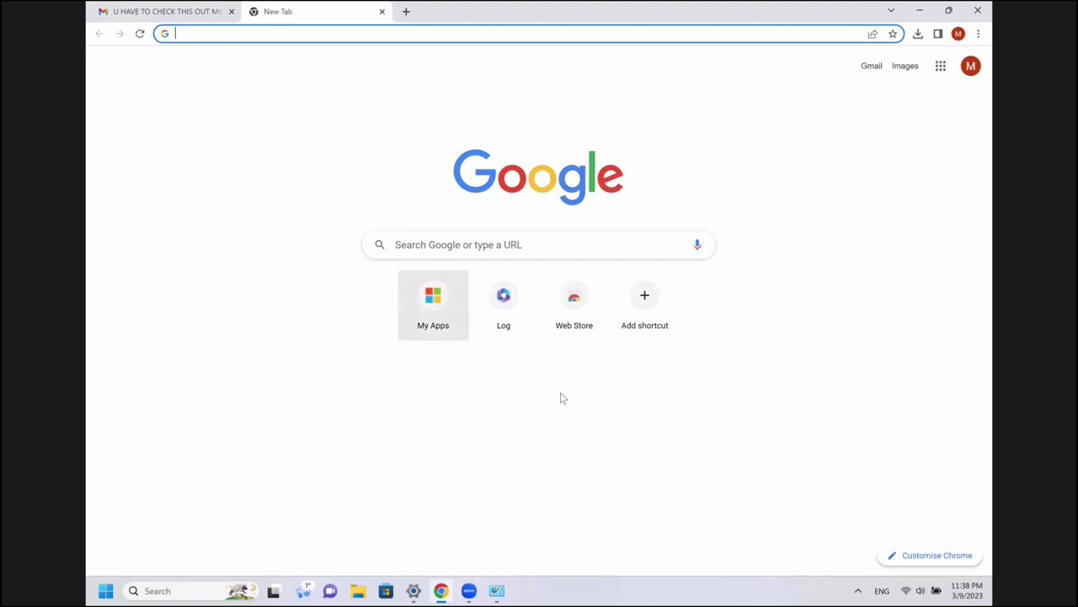
left_click(430, 338)
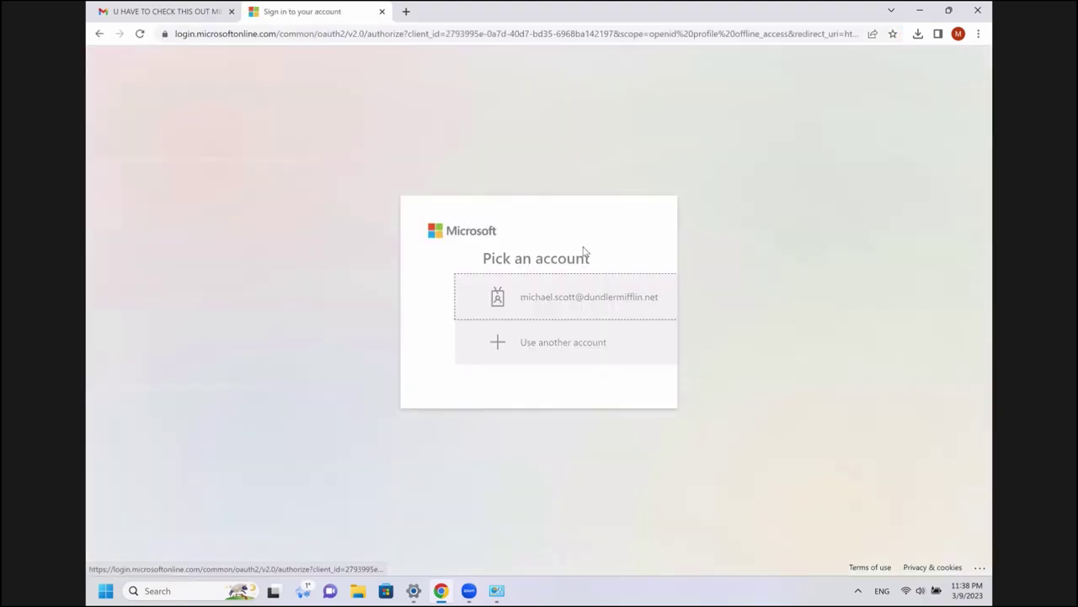
left_click(534, 305)
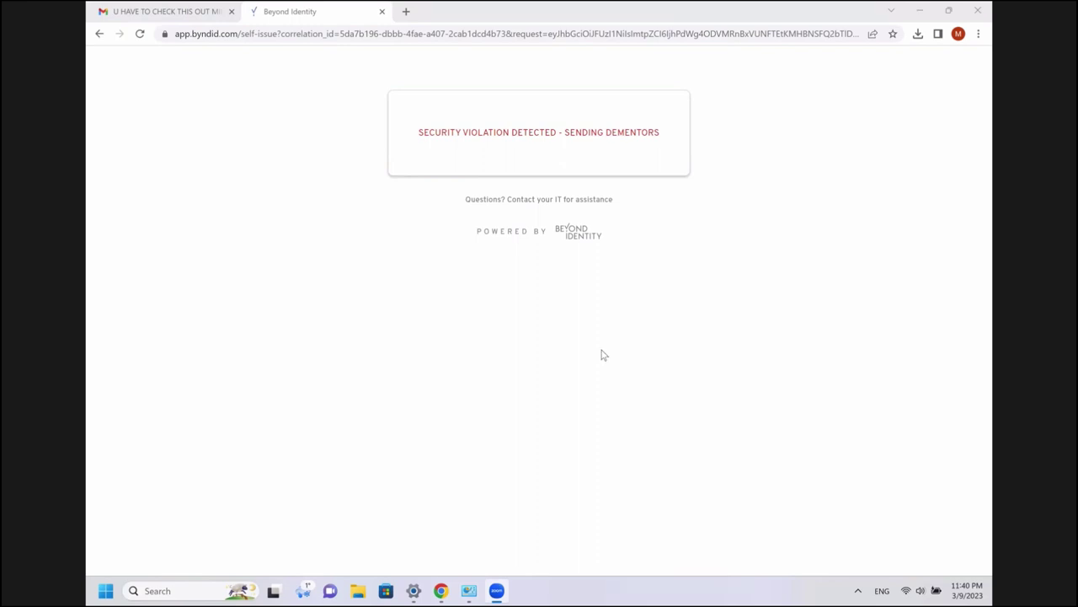
left_click(382, 12)
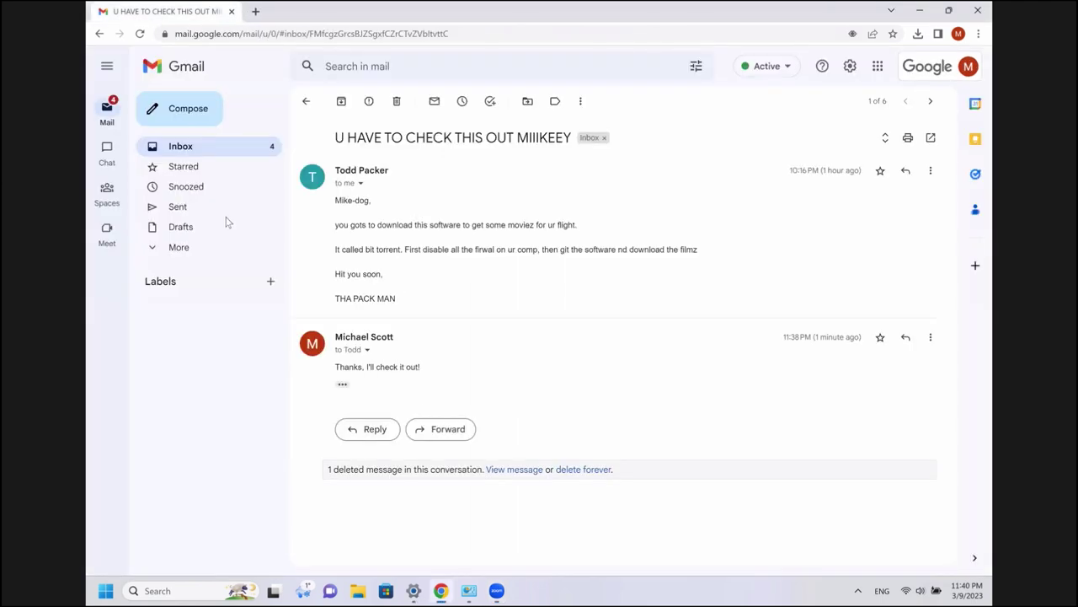
- Switch to Windows Settings, search for "firewall" and open Windows Defender Firewall
left_click(180, 121)
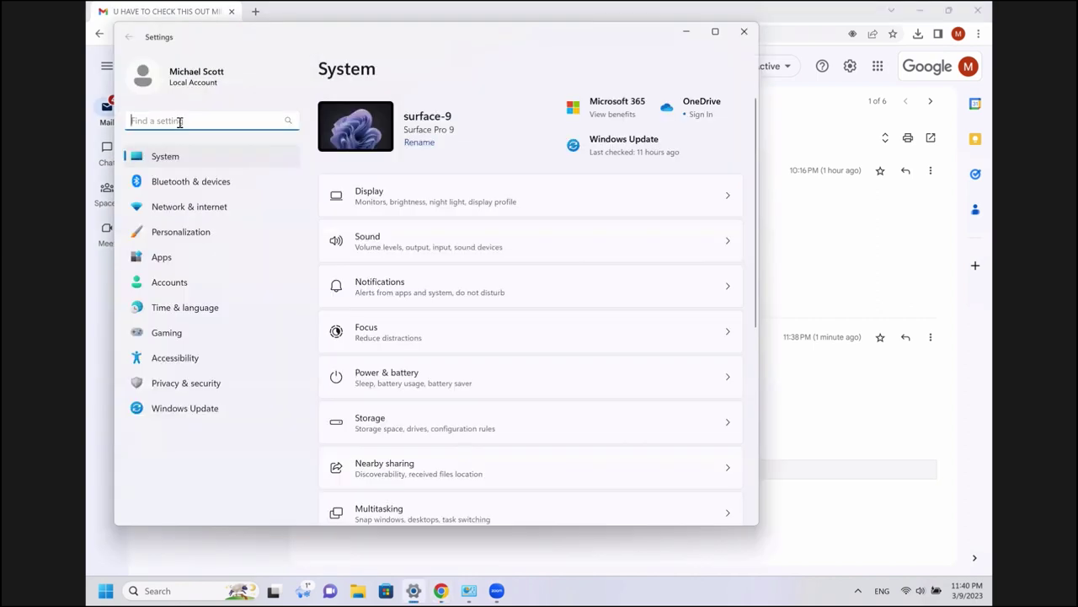
type("firewall")
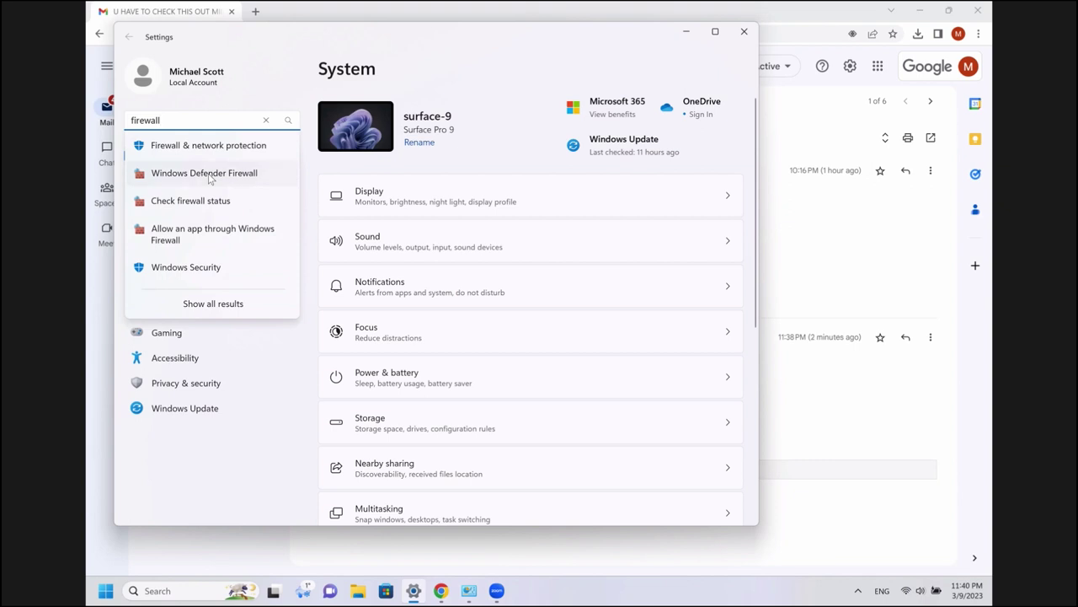
left_click(209, 175)
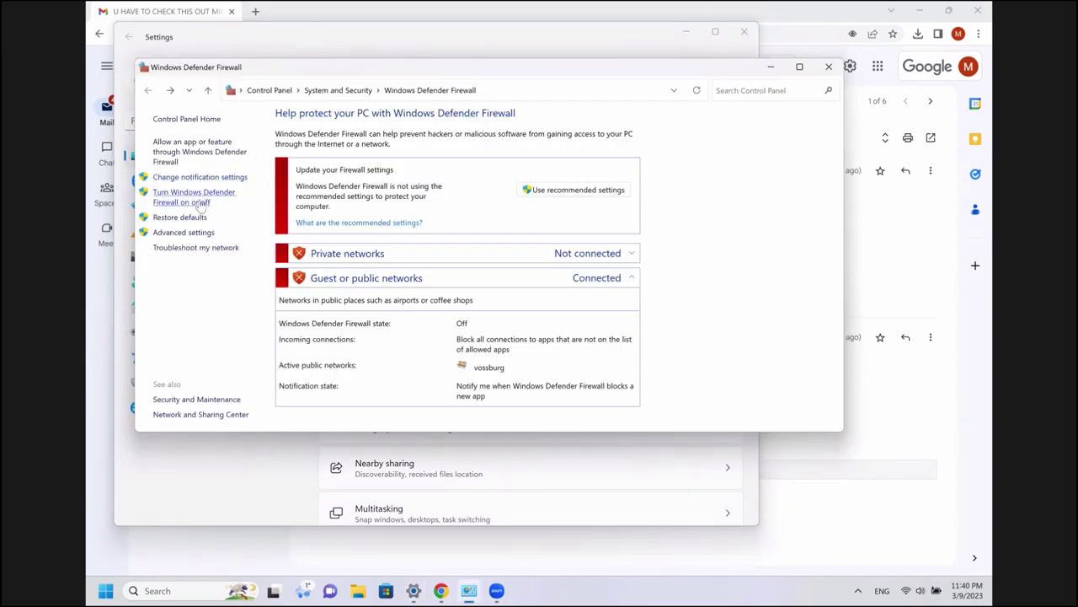
- Turn Windows Defender Firewall back on for the private and public networks, apply it, and close the firewall and Settings windows
left_click(200, 204)
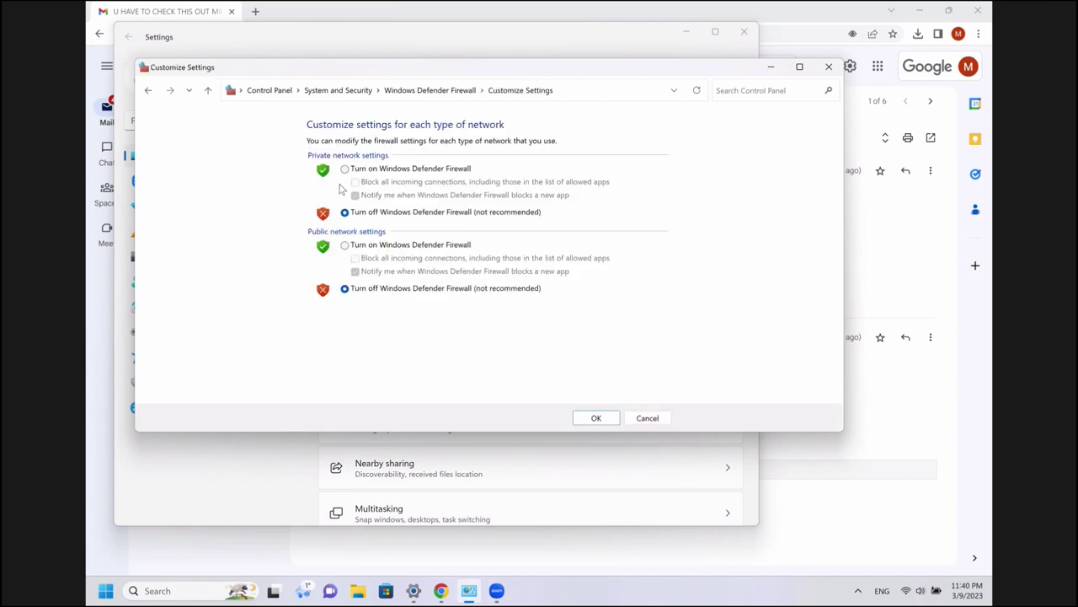
left_click(345, 168)
left_click(344, 245)
left_click(597, 418)
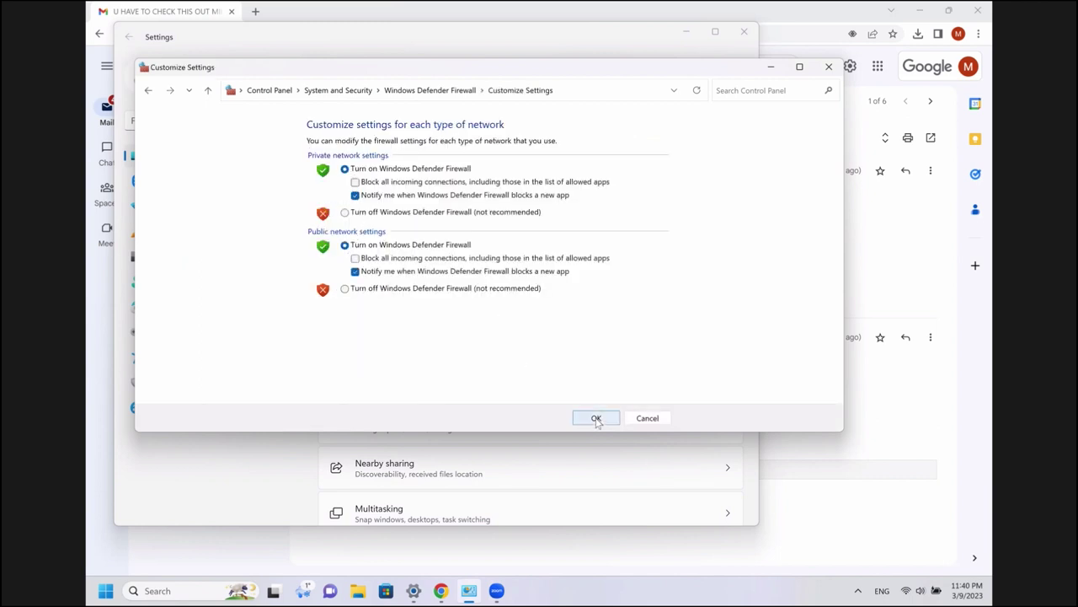
left_click(828, 66)
left_click(744, 32)
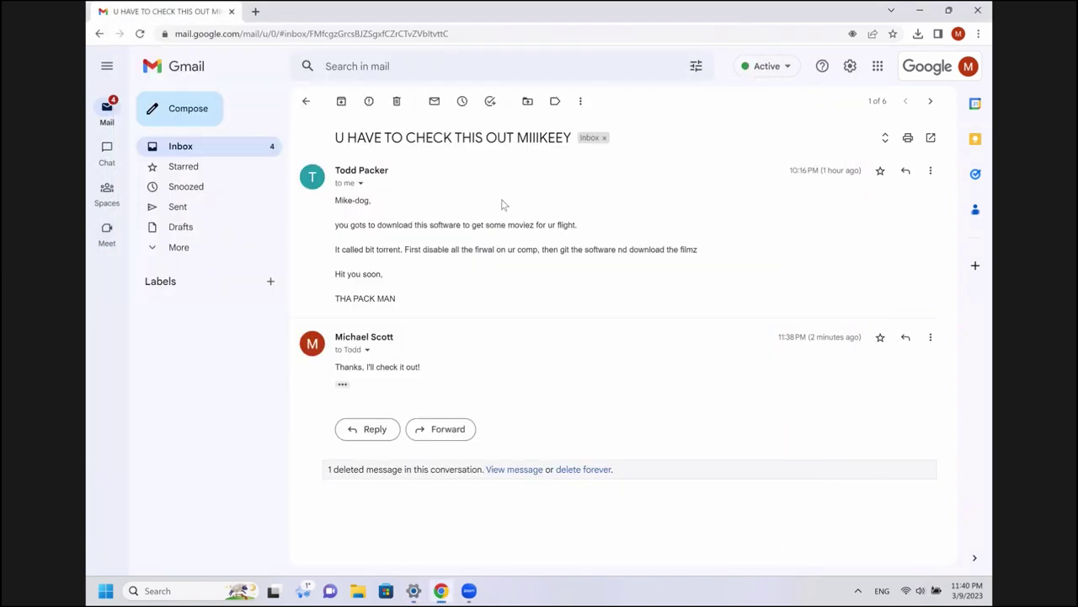
- Sign in to My Apps in a new Chrome tab, decline staying signed in, and open the Beyond Identity Admin Console's event log
key("ctrl+t")
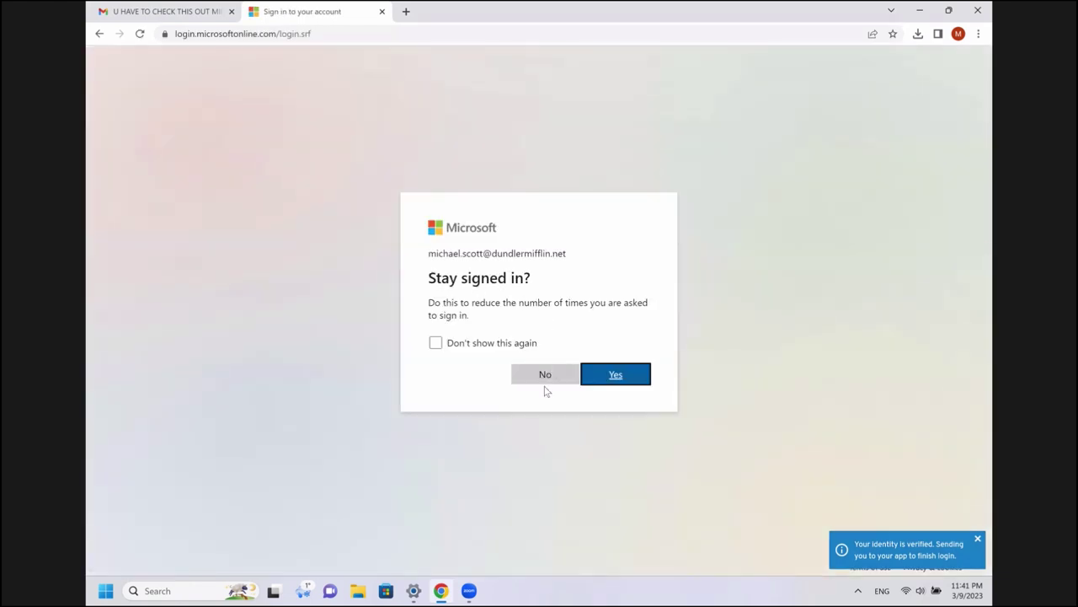
left_click(567, 381)
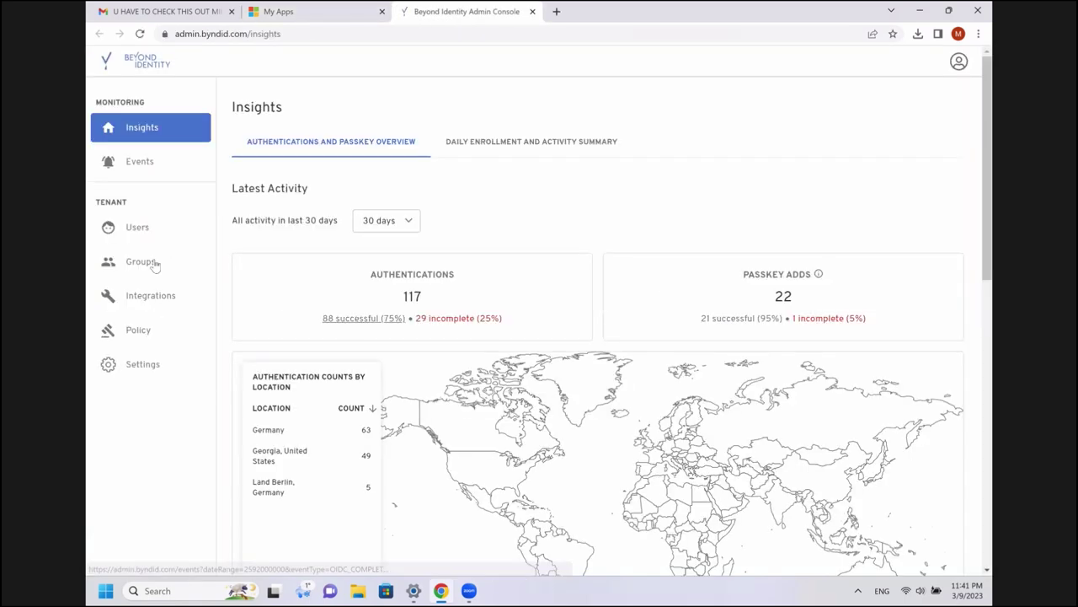
left_click(144, 164)
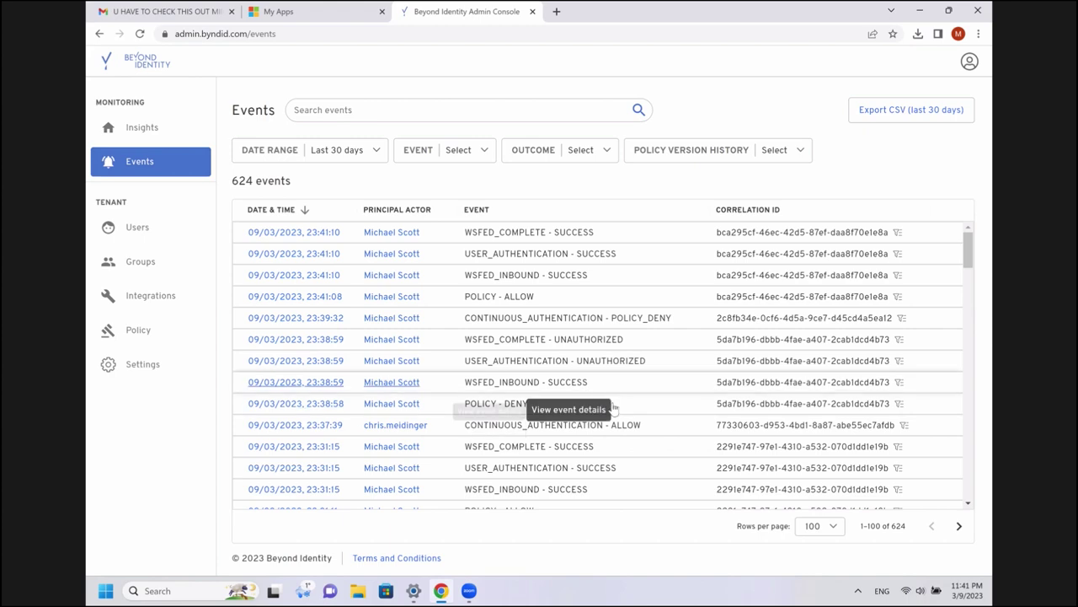
- Open the event log's POLICY - DENY entry from 23:38:58 and examine its matched rule and full policy evaluation
left_click(725, 409)
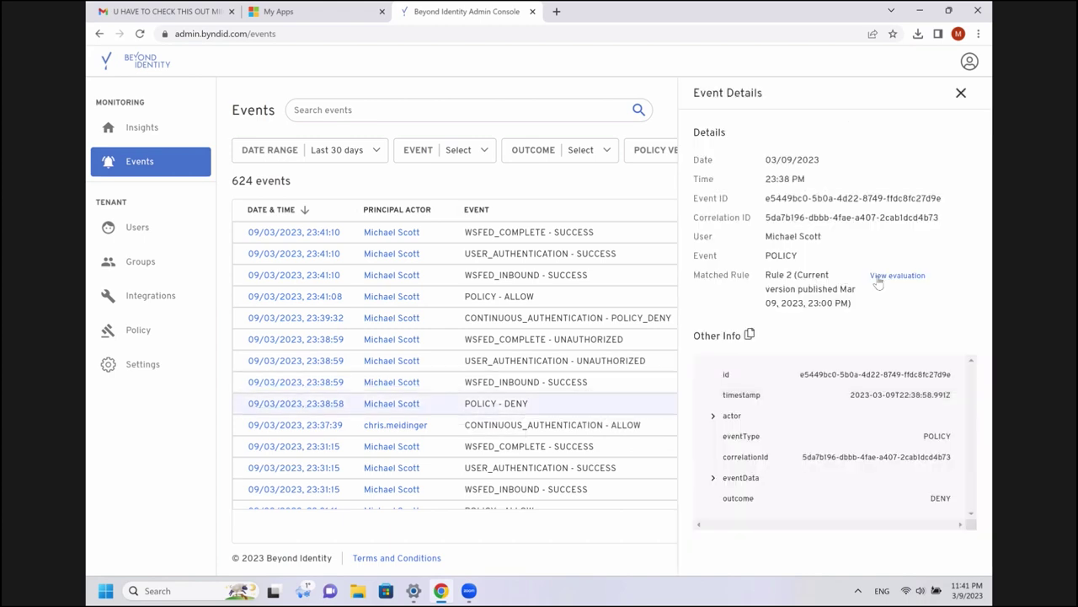
left_click(895, 276)
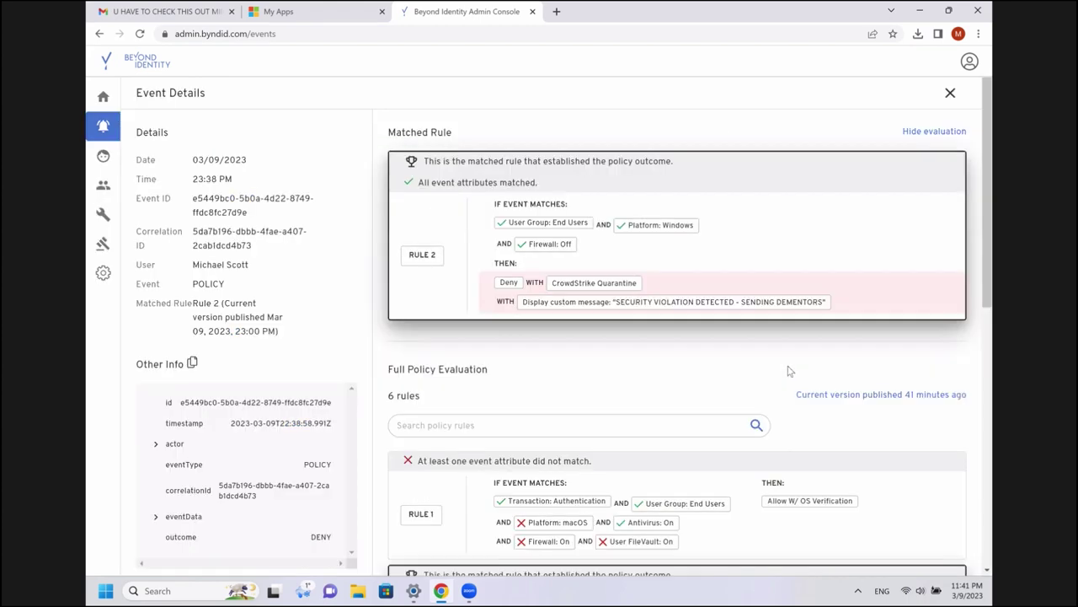
scroll(573, 166, "down", 5)
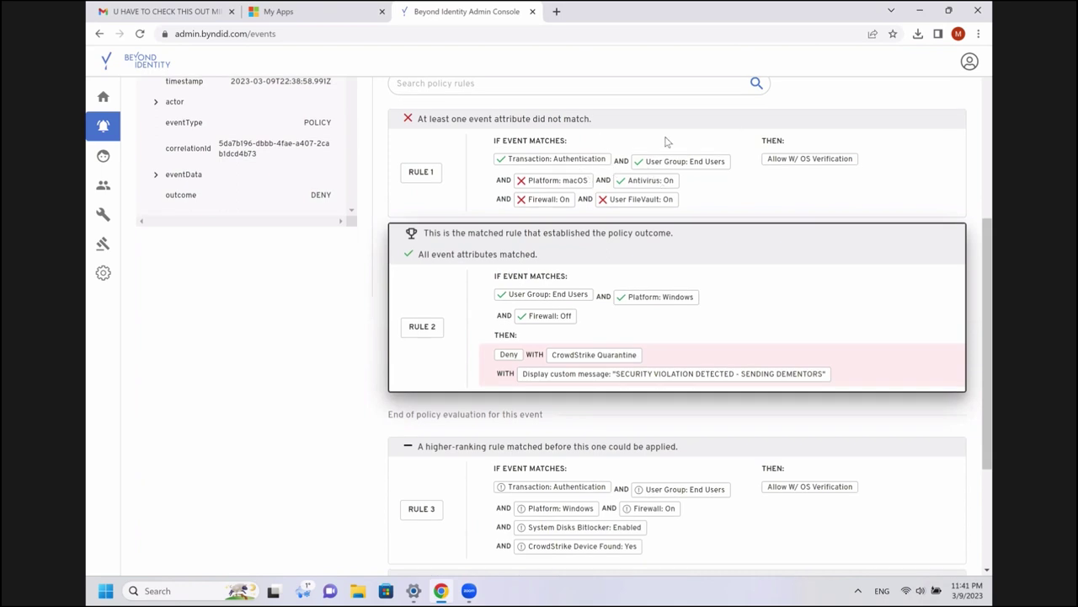
scroll(589, 253, "down", 1)
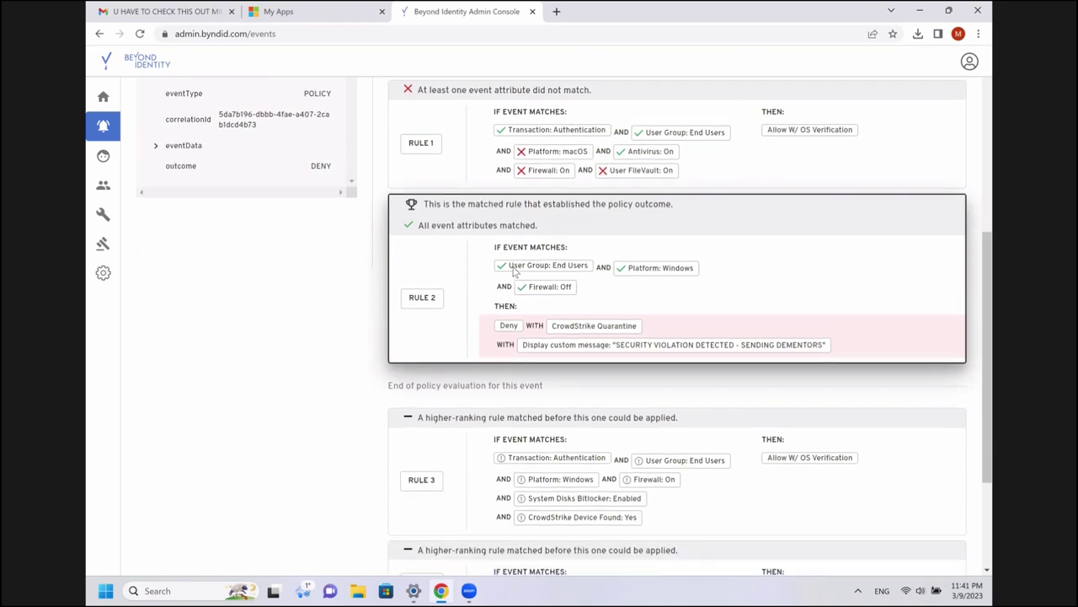